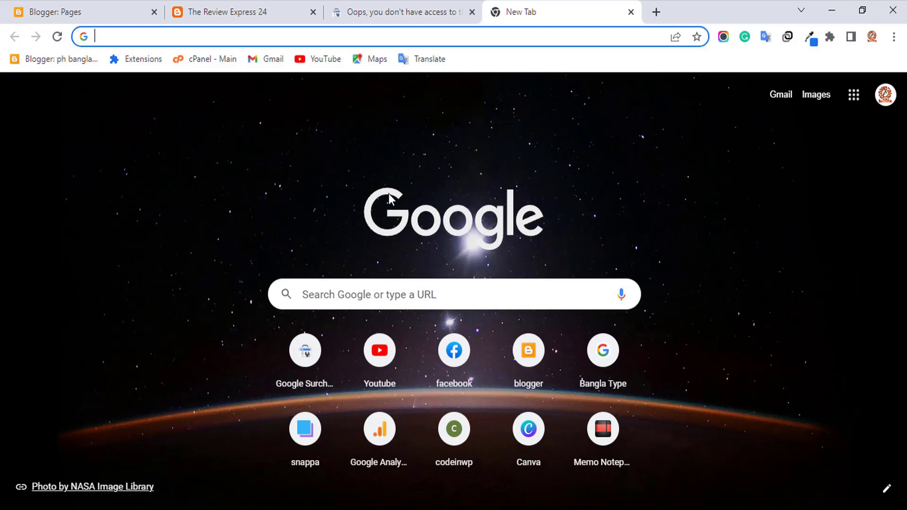
Switch to Google Search Console and start adding a new property.
{"action": "left_click", "coordinate": [366, 8]}
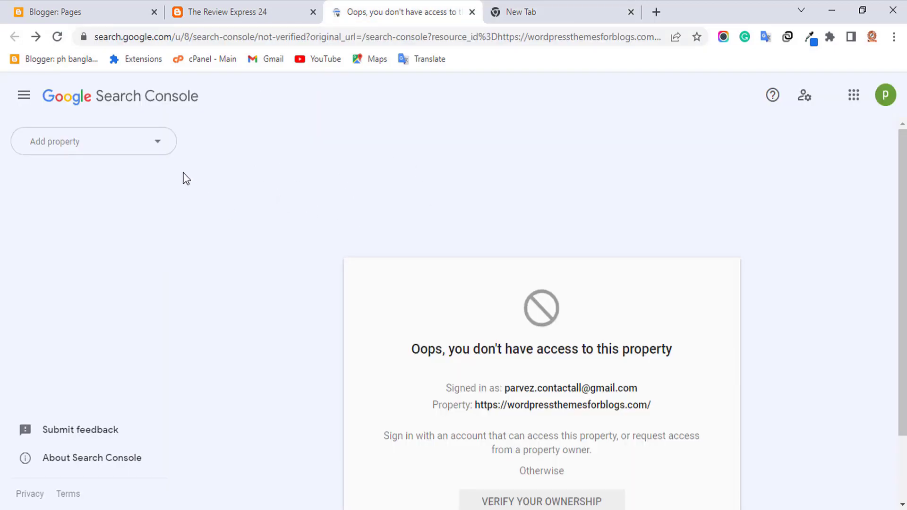
{"action": "left_click", "coordinate": [136, 144]}
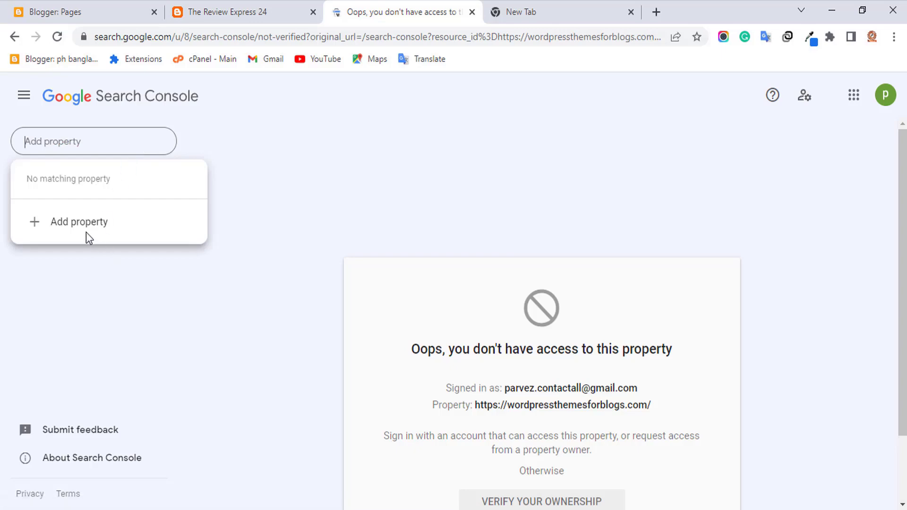
{"action": "left_click", "coordinate": [72, 223]}
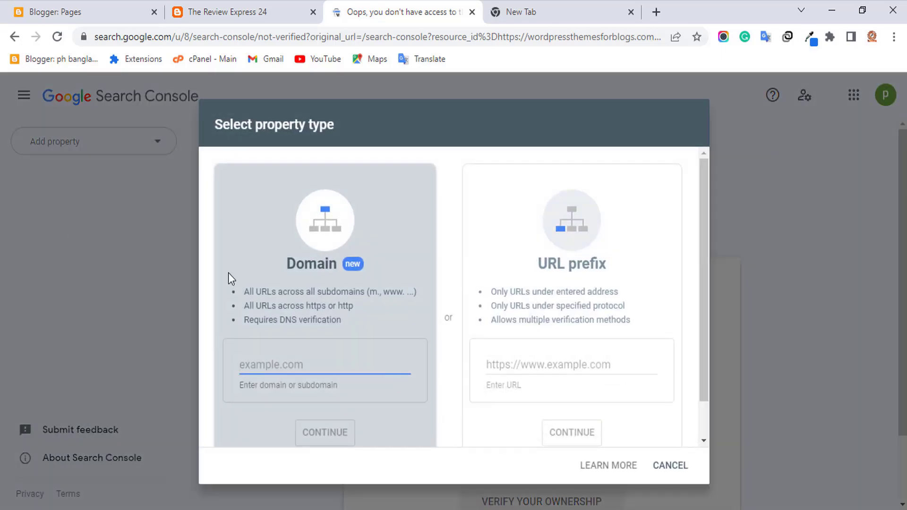
Copy the web address of The Review Express 24 blog from its open home page.
{"action": "left_click", "coordinate": [232, 11]}
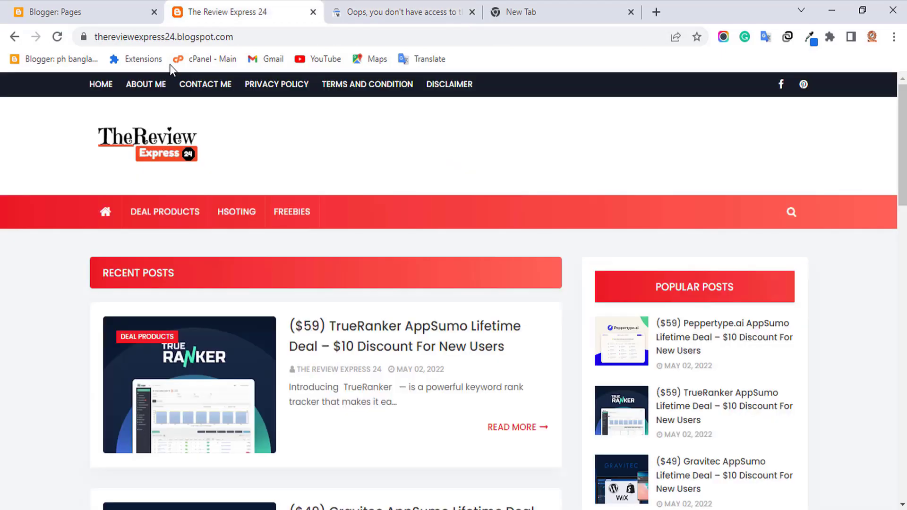
{"action": "left_click", "coordinate": [158, 38]}
{"action": "right_click", "coordinate": [160, 38]}
{"action": "left_click", "coordinate": [199, 116]}
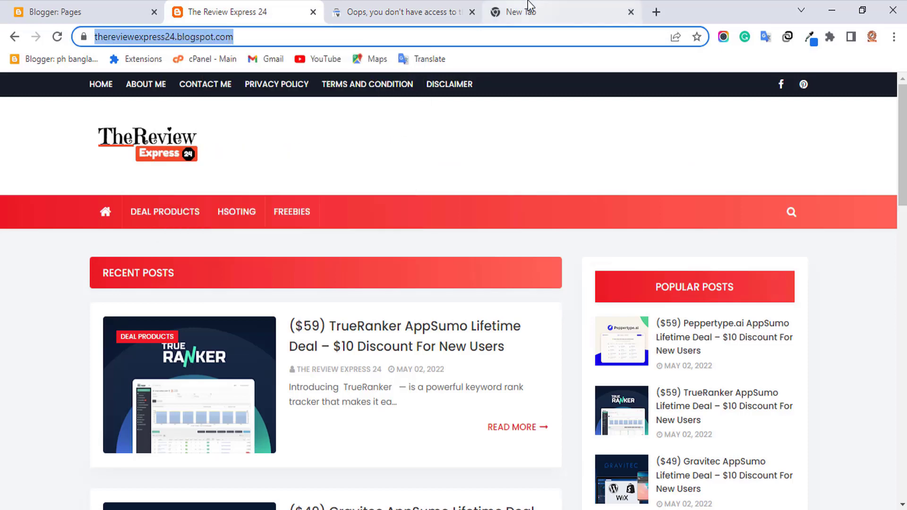
{"action": "left_click", "coordinate": [401, 12]}
{"action": "left_click", "coordinate": [536, 363]}
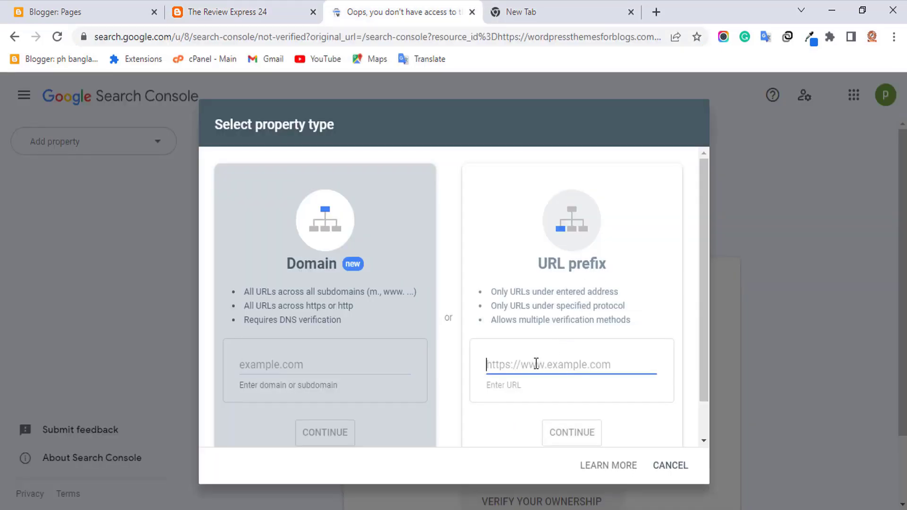
{"action": "key", "text": "ctrl+v"}
{"action": "key", "text": "BackSpace"}
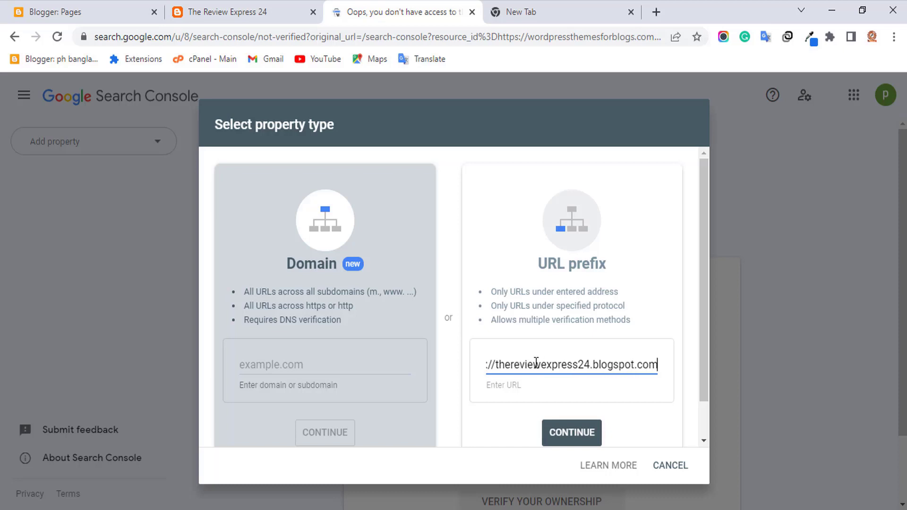
{"action": "scroll", "coordinate": [581, 420], "scroll_direction": "down", "scroll_amount": 1}
{"action": "left_click", "coordinate": [577, 398]}
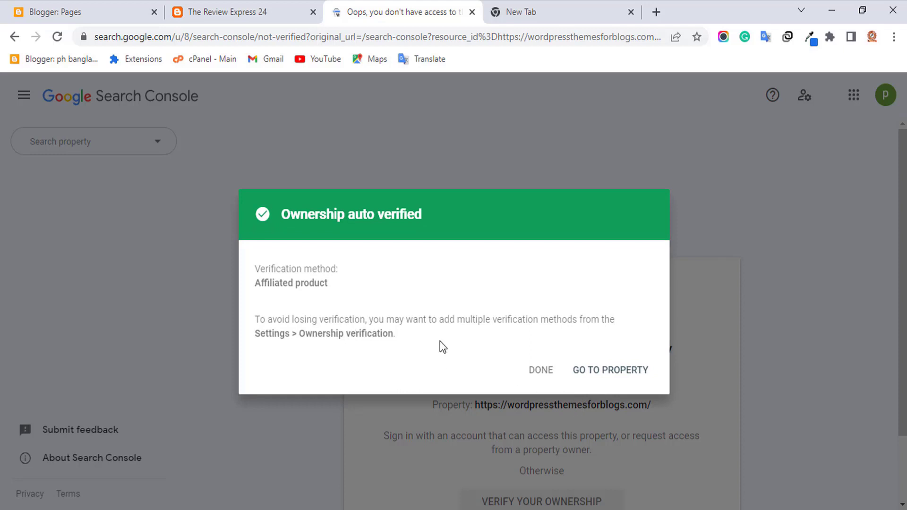
{"action": "left_click", "coordinate": [613, 369]}
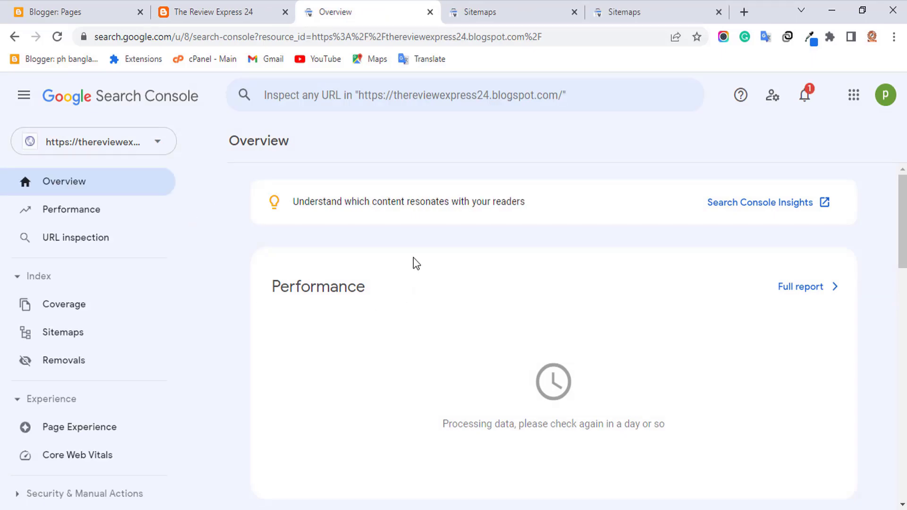
Open the ownership verification settings of the blog property.
{"action": "scroll", "coordinate": [48, 361], "scroll_direction": "down", "scroll_amount": 5}
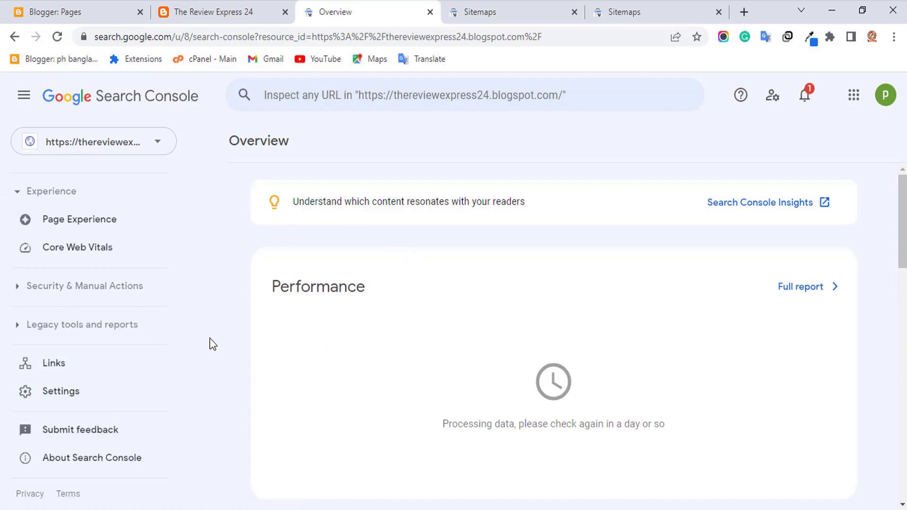
{"action": "left_click", "coordinate": [75, 398]}
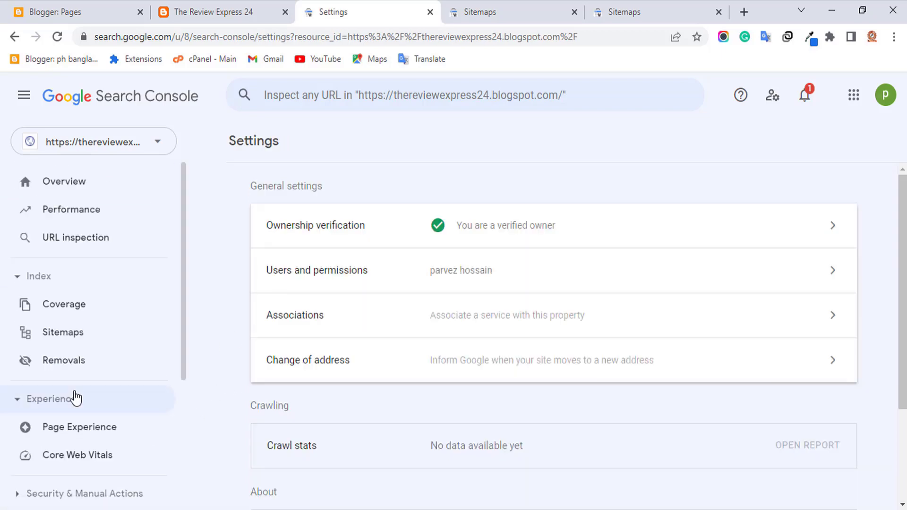
{"action": "left_click", "coordinate": [602, 233]}
{"action": "scroll", "coordinate": [453, 307], "scroll_direction": "down", "scroll_amount": 3}
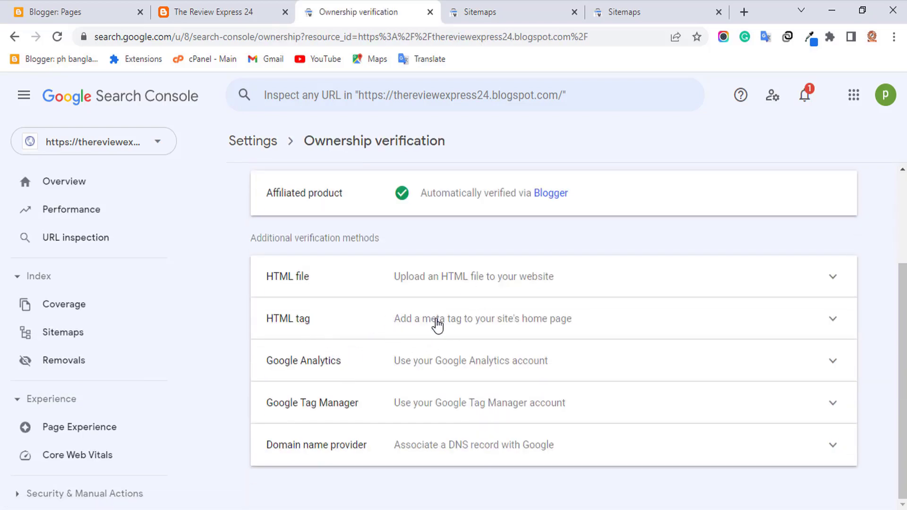
Expand the HTML tag verification method and copy its site-verification meta tag.
{"action": "left_click", "coordinate": [437, 324]}
{"action": "scroll", "coordinate": [443, 328], "scroll_direction": "down", "scroll_amount": 3}
{"action": "scroll", "coordinate": [443, 328], "scroll_direction": "up", "scroll_amount": 3}
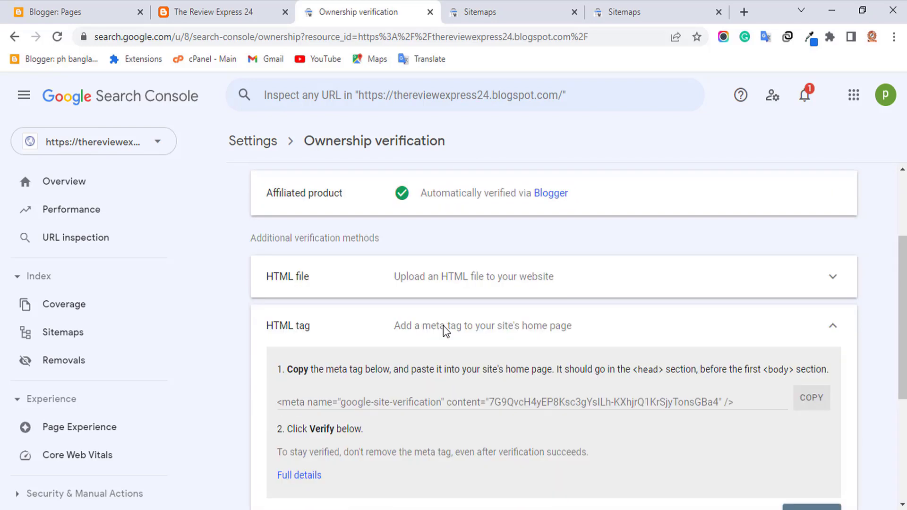
{"action": "scroll", "coordinate": [460, 341], "scroll_direction": "down", "scroll_amount": 1}
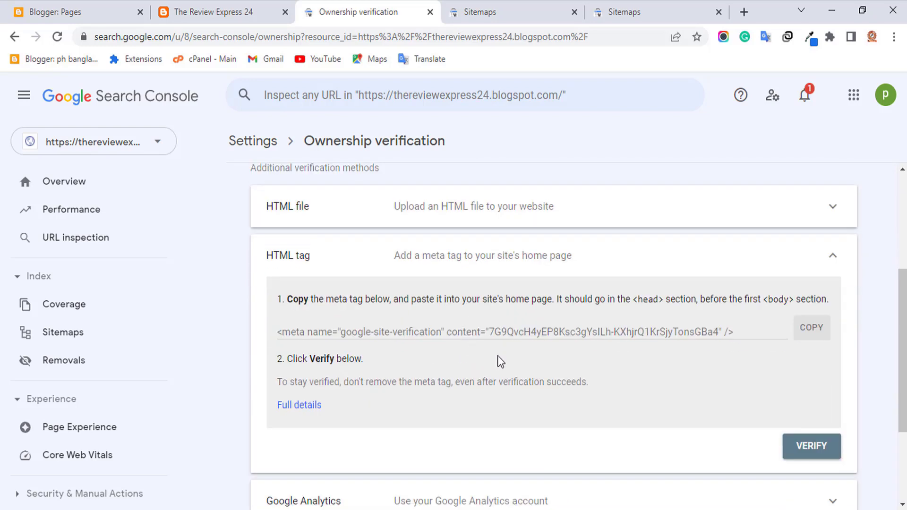
{"action": "scroll", "coordinate": [503, 360], "scroll_direction": "down", "scroll_amount": 1}
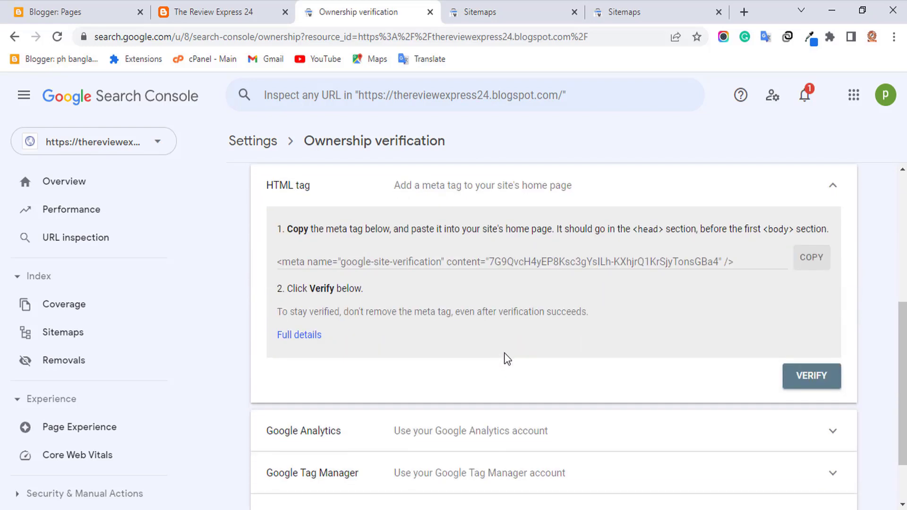
{"action": "left_click", "coordinate": [813, 263]}
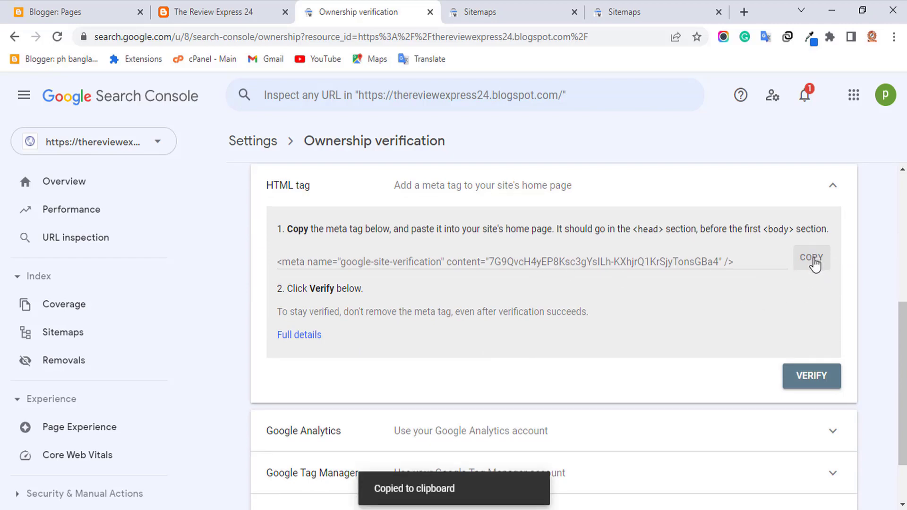
Switch to Blogger and open the blog theme's HTML code for editing.
{"action": "left_click", "coordinate": [62, 6]}
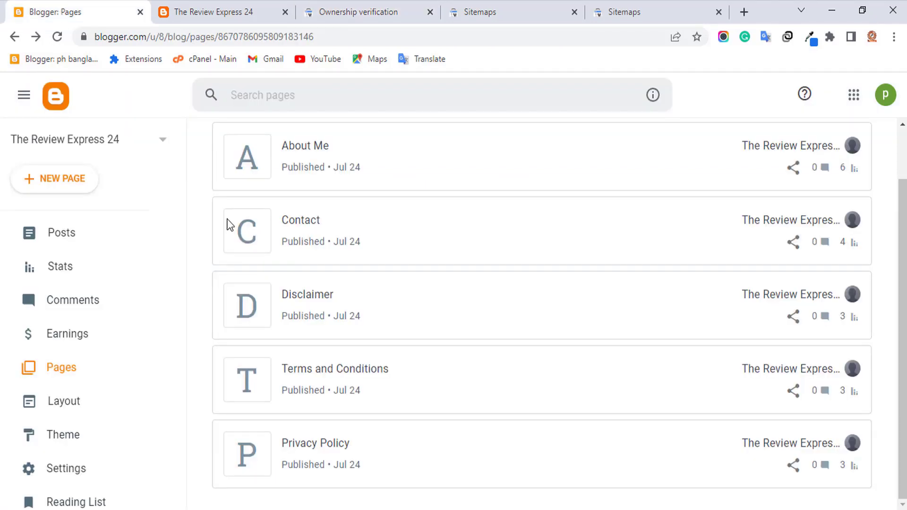
{"action": "scroll", "coordinate": [38, 316], "scroll_direction": "down", "scroll_amount": 3}
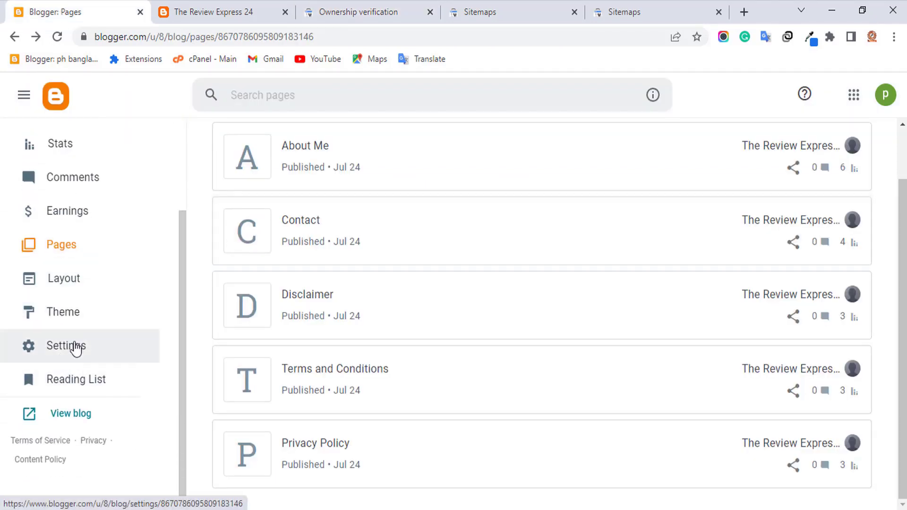
{"action": "left_click", "coordinate": [63, 317]}
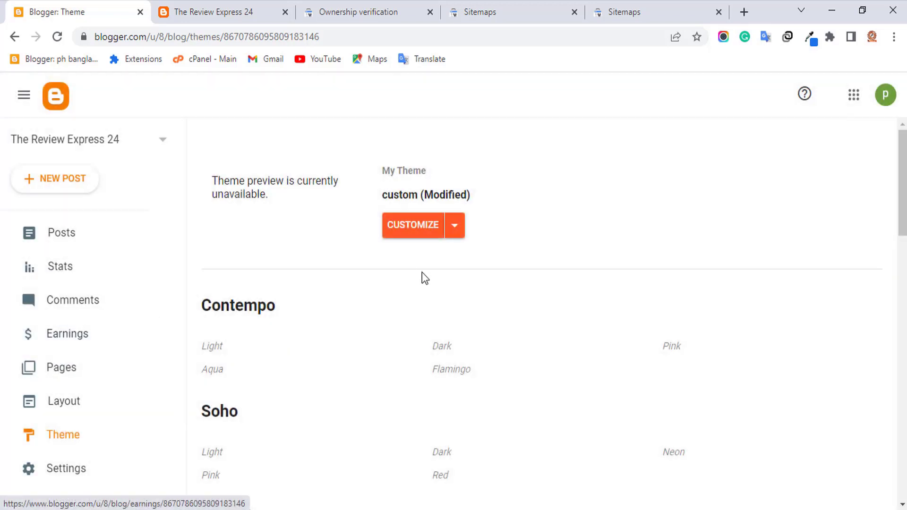
{"action": "left_click", "coordinate": [454, 225]}
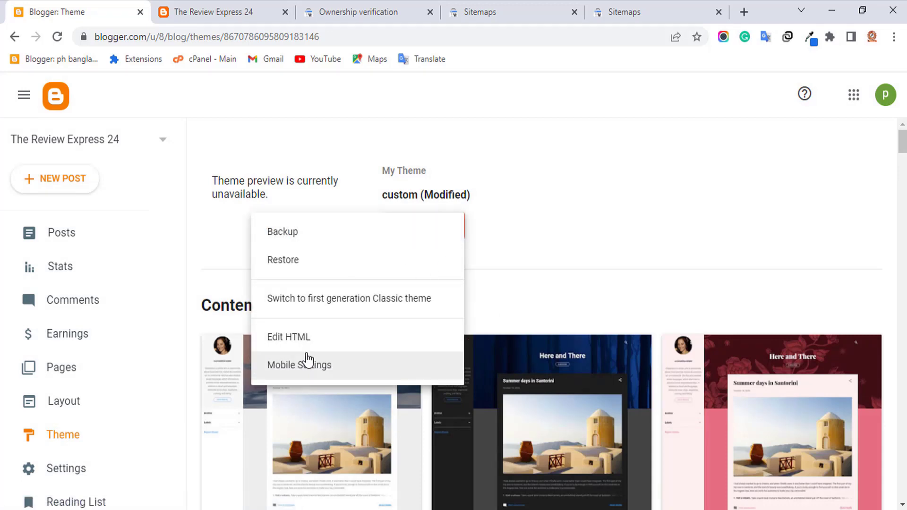
{"action": "left_click", "coordinate": [300, 337]}
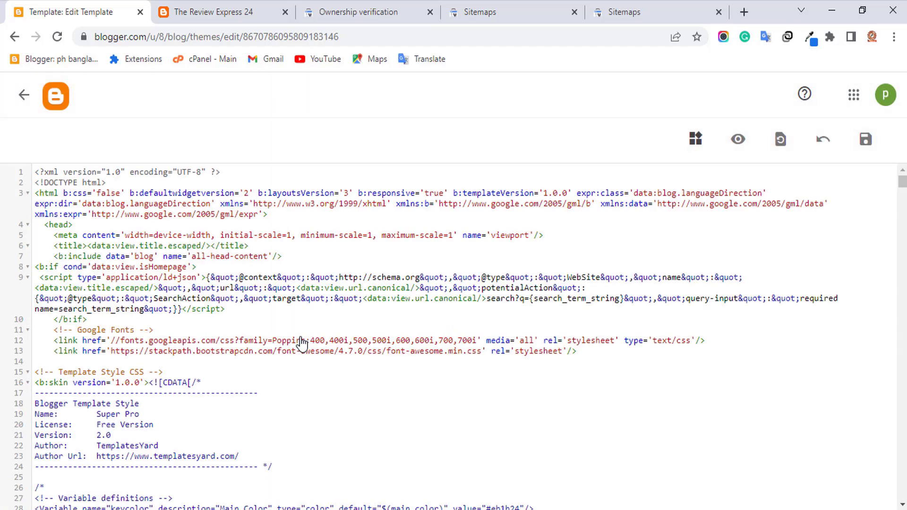
Insert blank lines below the opening <head> tag, paste the Google site-verification meta tag there and save the theme.
{"action": "left_click", "coordinate": [80, 224]}
{"action": "key", "text": "Return"}
{"action": "key", "text": "Return"}
{"action": "key", "text": "Return"}
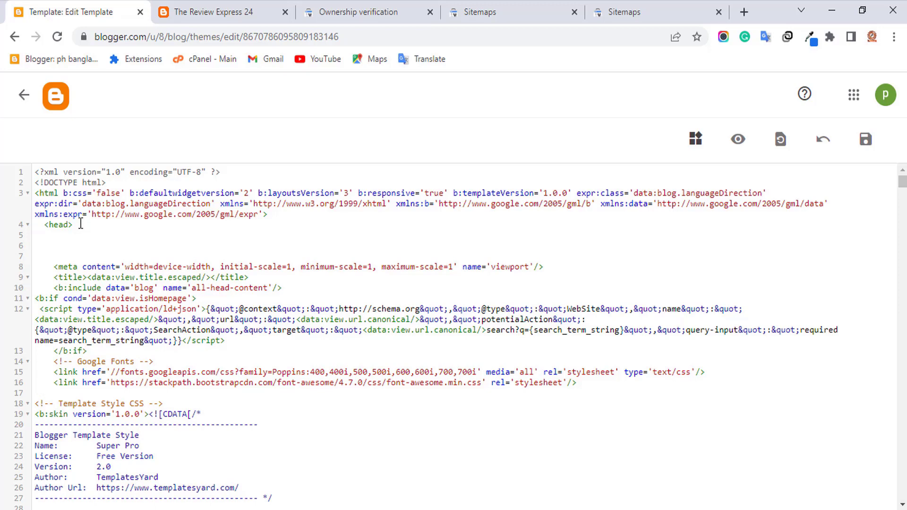
{"action": "key", "text": "ctrl+v"}
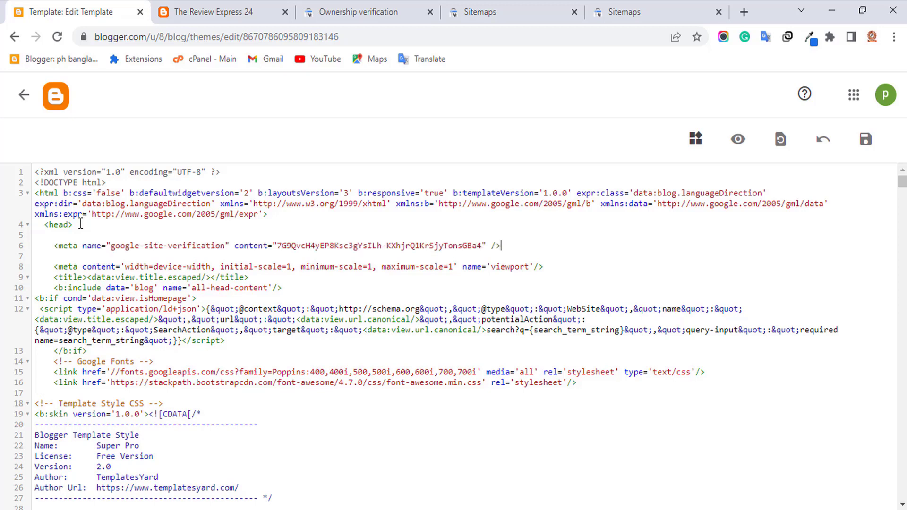
{"action": "left_click", "coordinate": [865, 142]}
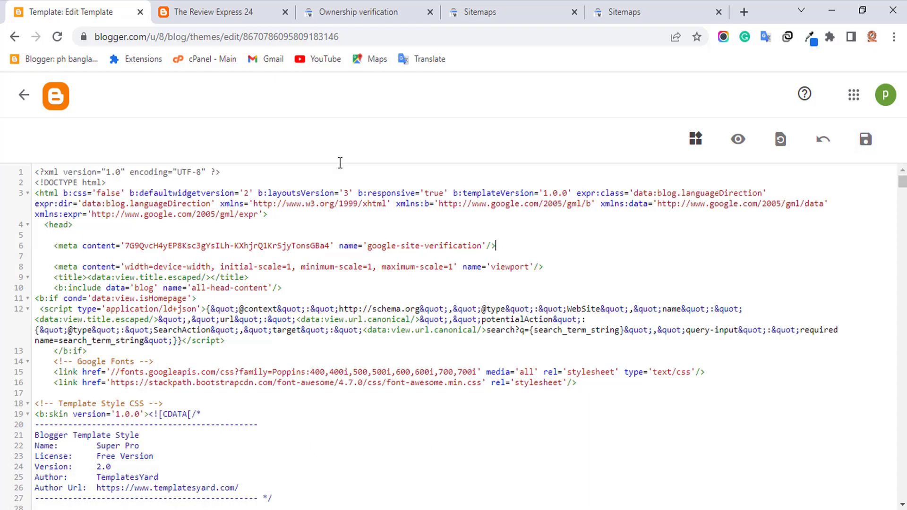
Return to Search Console and verify the blog's ownership with the HTML tag method.
{"action": "left_click", "coordinate": [345, 7]}
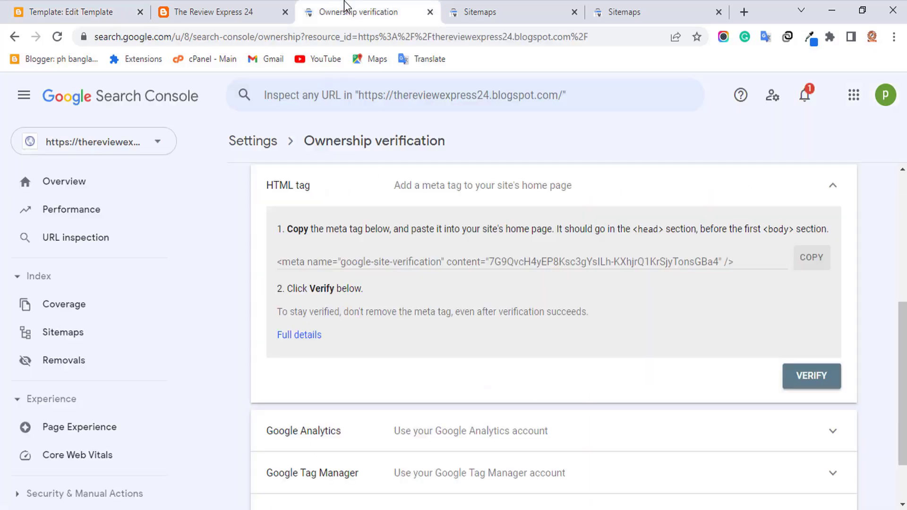
{"action": "left_click", "coordinate": [810, 383]}
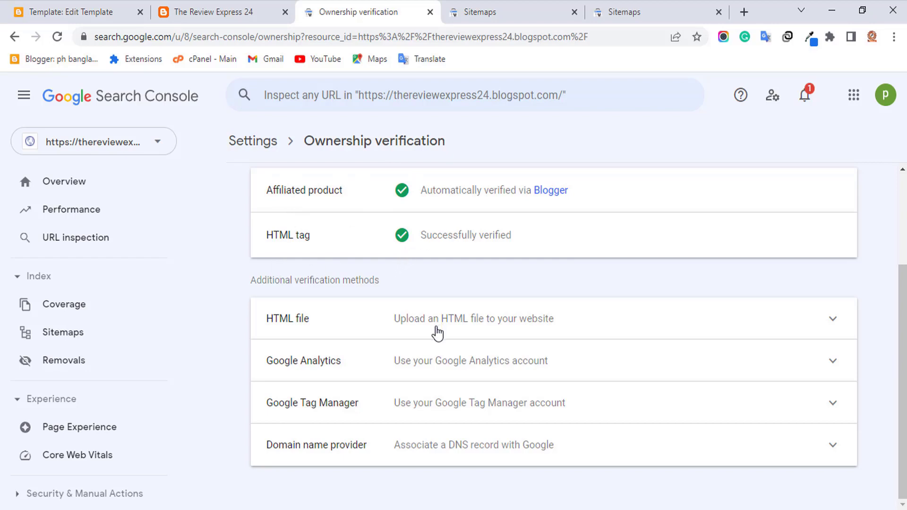
{"action": "scroll", "coordinate": [310, 416], "scroll_direction": "up", "scroll_amount": 2}
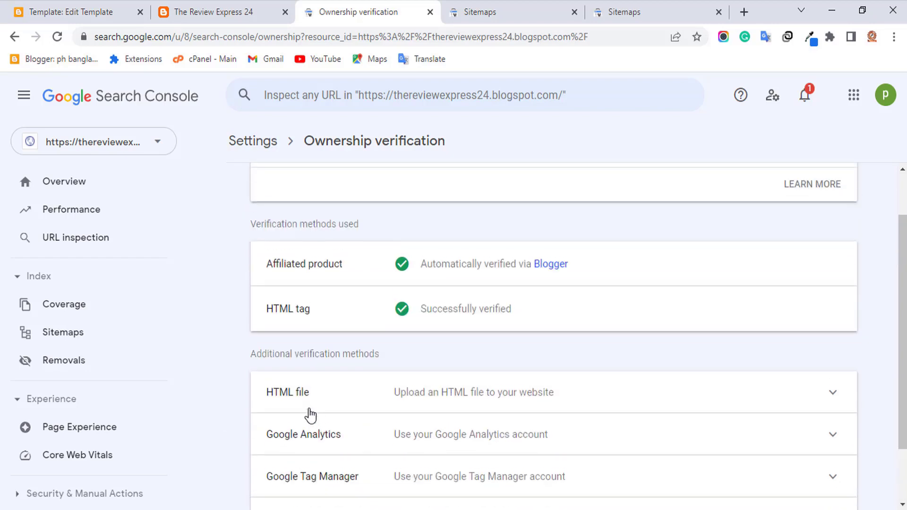
{"action": "scroll", "coordinate": [310, 416], "scroll_direction": "up", "scroll_amount": 2}
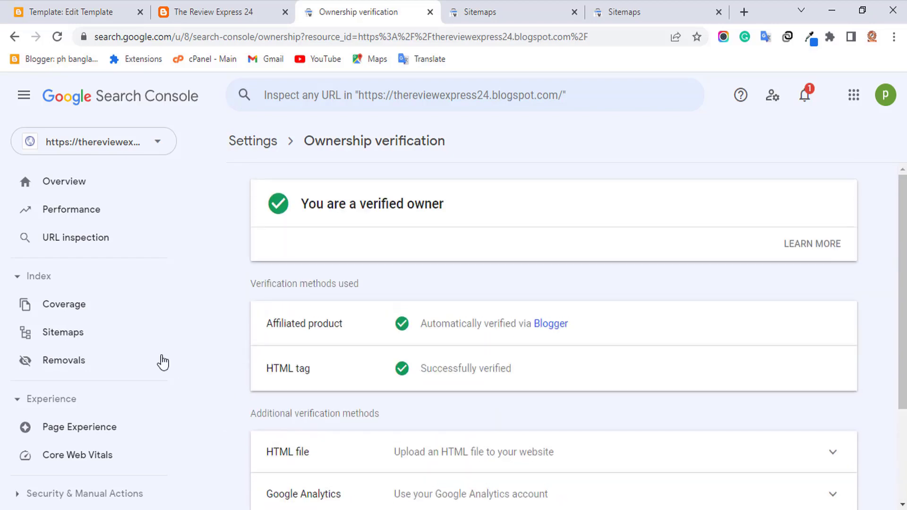
Submit sitemai_index.xml as a new sitemap for the blog property and dismiss the submission message.
{"action": "left_click", "coordinate": [70, 341]}
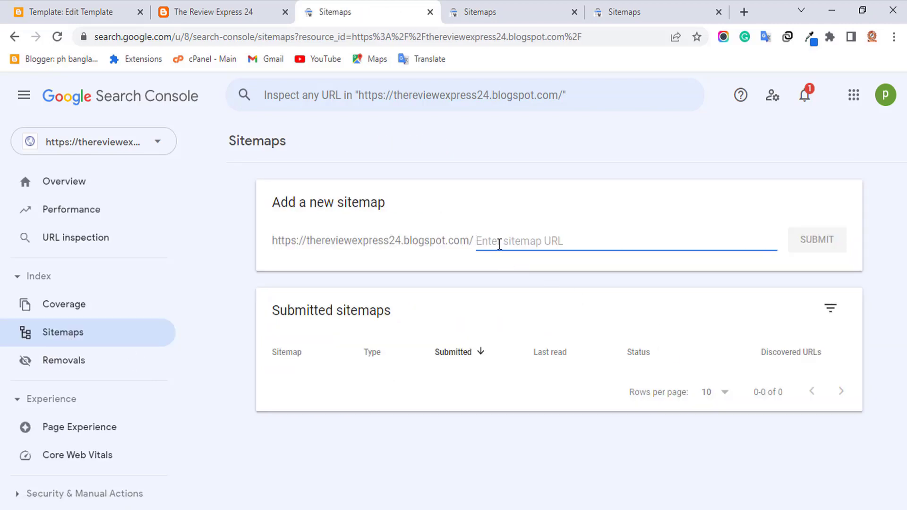
{"action": "type", "text": "s"}
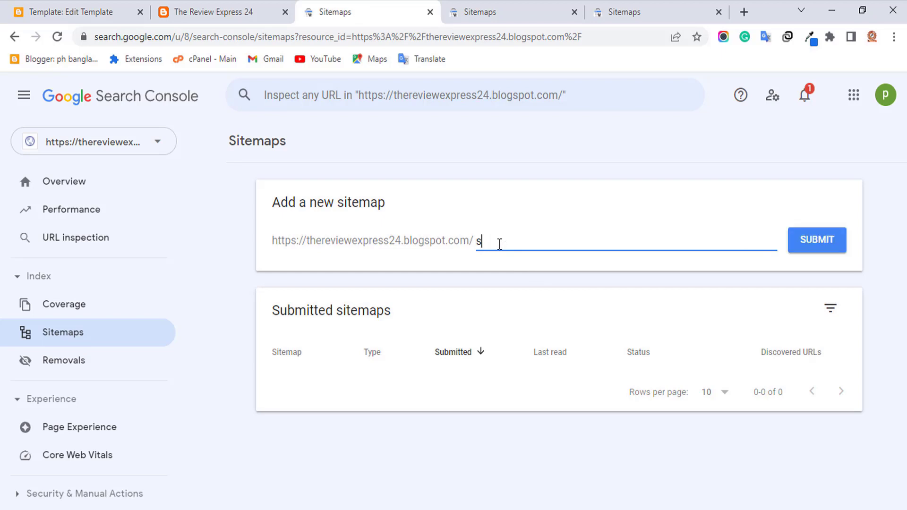
{"action": "type", "text": "itemai_"}
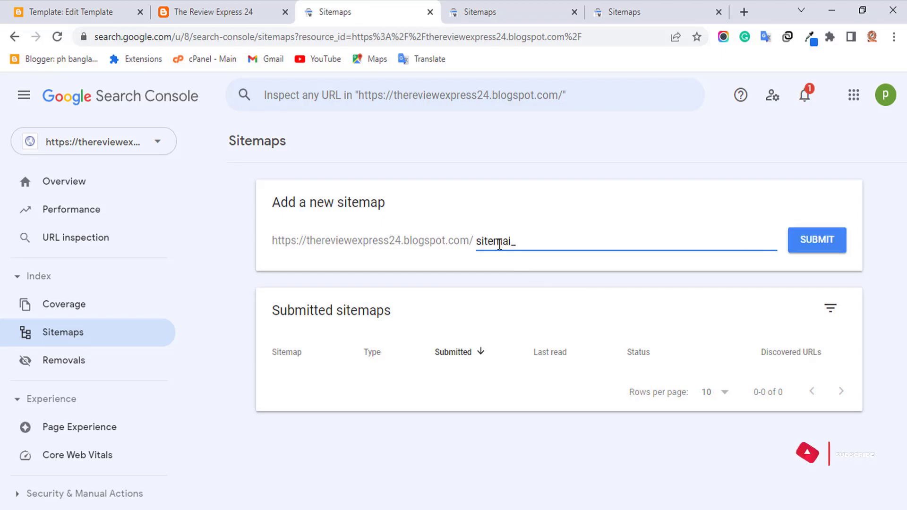
{"action": "type", "text": "inde"}
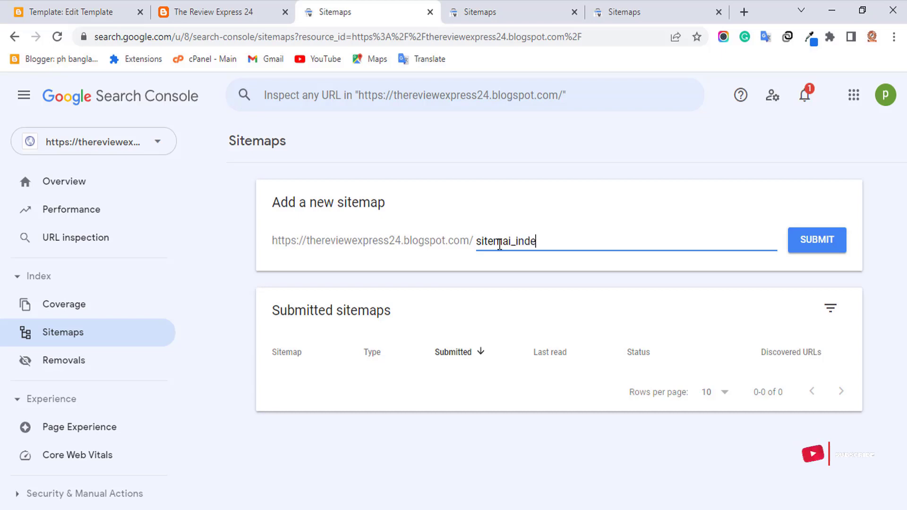
{"action": "type", "text": "x.xml"}
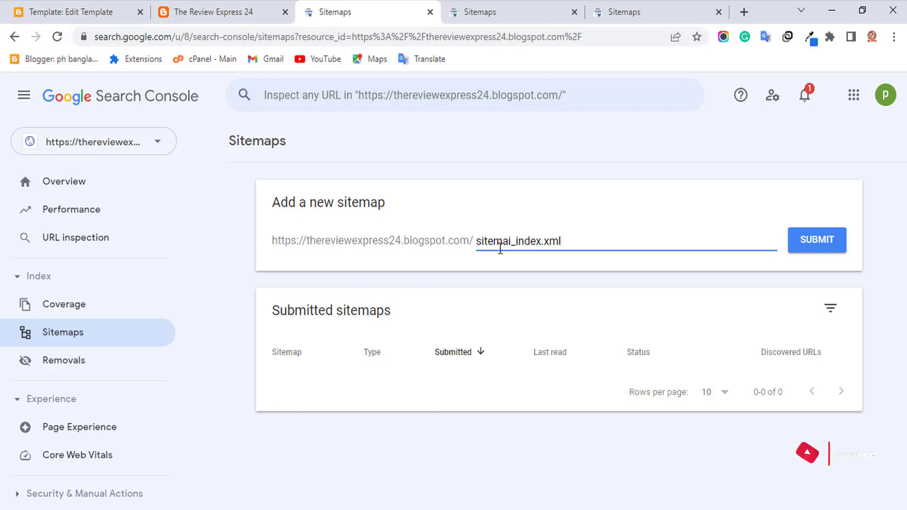
{"action": "left_click", "coordinate": [818, 243]}
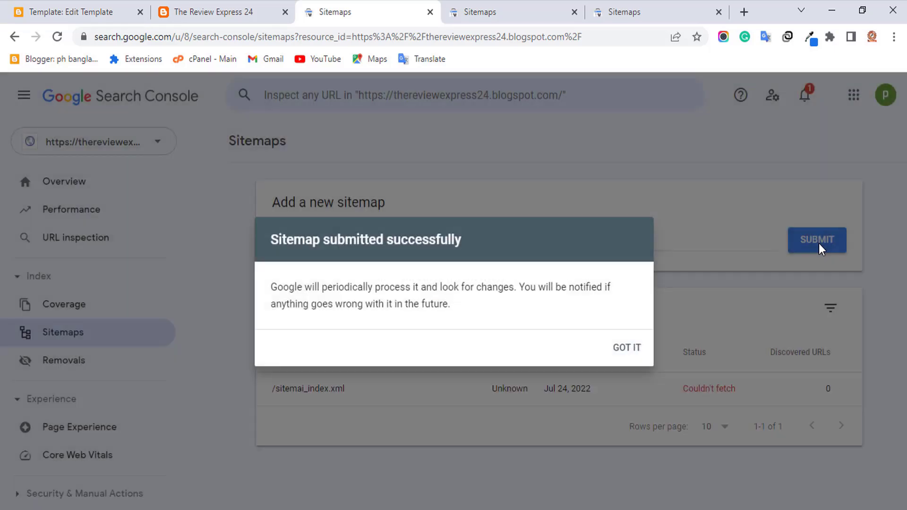
{"action": "left_click", "coordinate": [627, 347]}
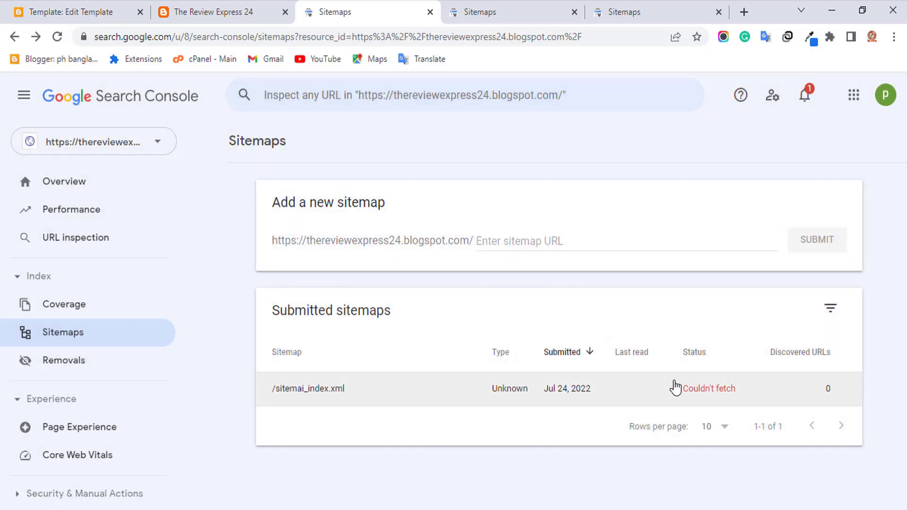
Submit sitemap.xml as a new sitemap for the blog property and dismiss the submission message.
{"action": "left_click", "coordinate": [497, 243]}
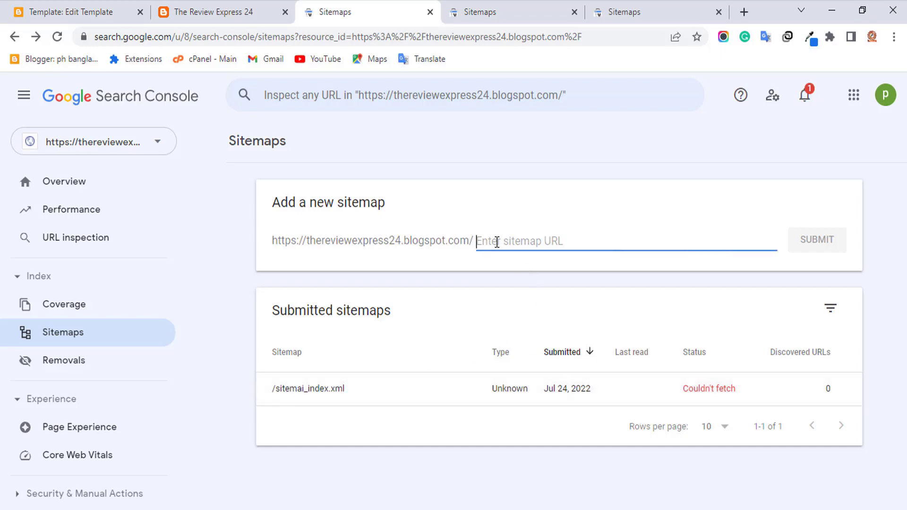
{"action": "type", "text": "sitemap.xml"}
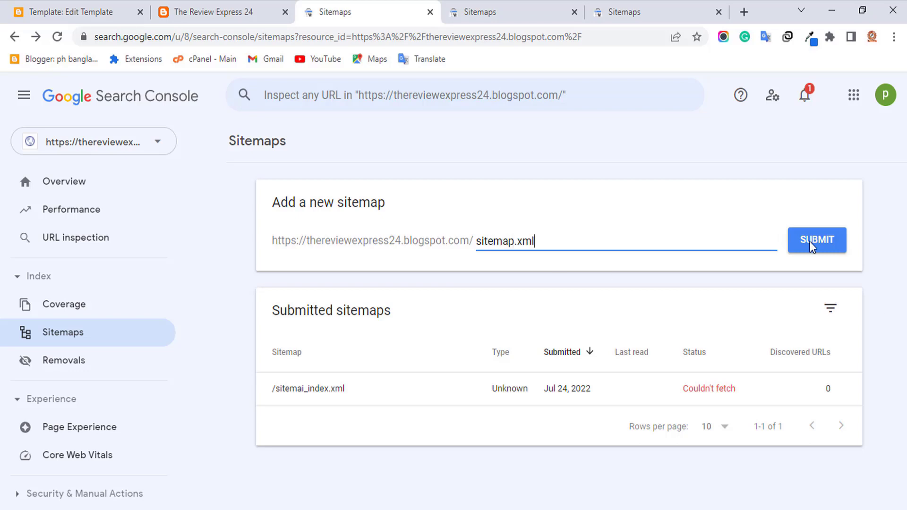
{"action": "left_click", "coordinate": [834, 242]}
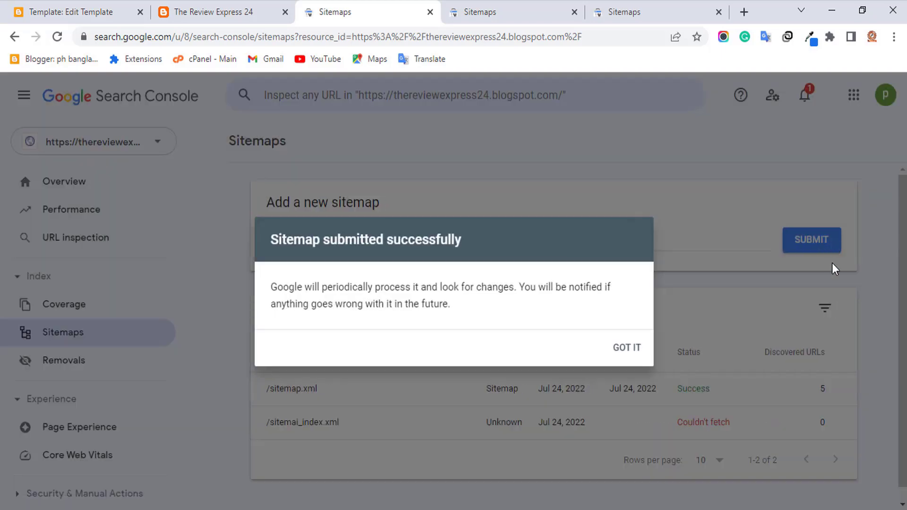
{"action": "left_click", "coordinate": [626, 360]}
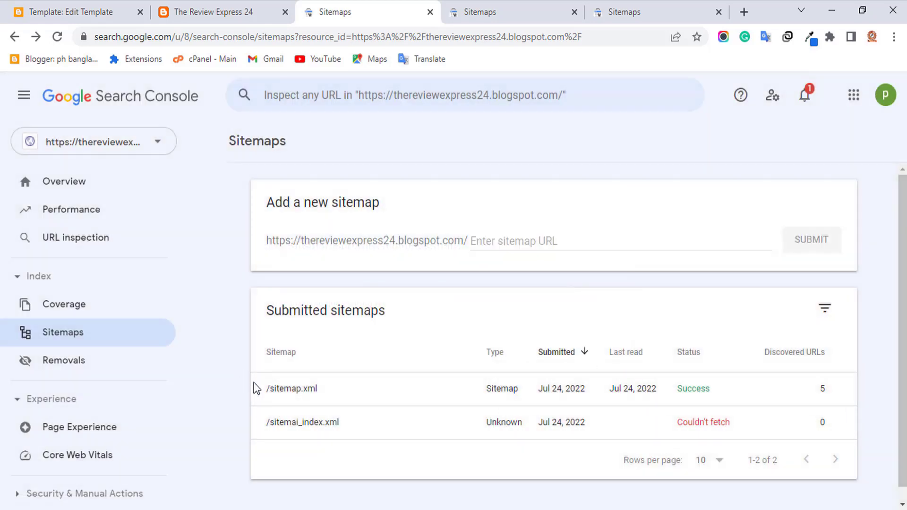
Remove the sitemai_index.xml sitemap from the blog property's submitted sitemaps.
{"action": "scroll", "coordinate": [622, 395], "scroll_direction": "down", "scroll_amount": 1}
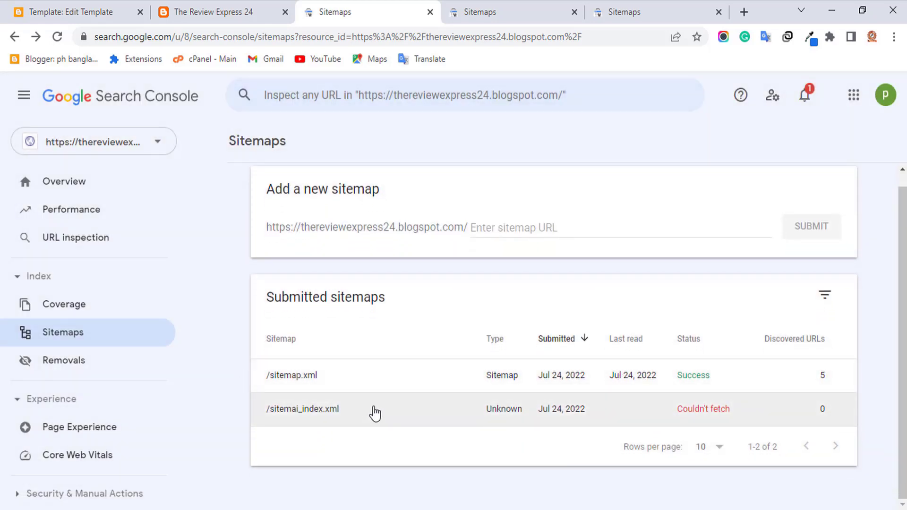
{"action": "left_click", "coordinate": [373, 411]}
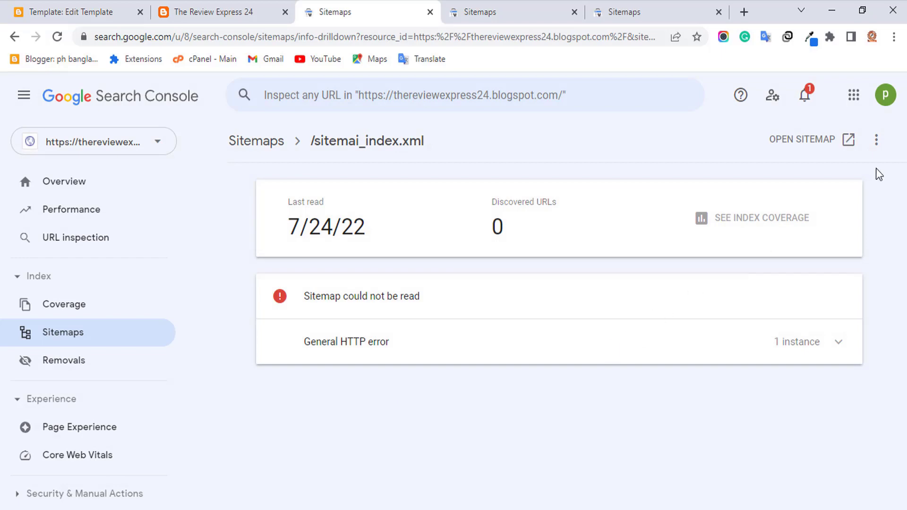
{"action": "left_click", "coordinate": [877, 139]}
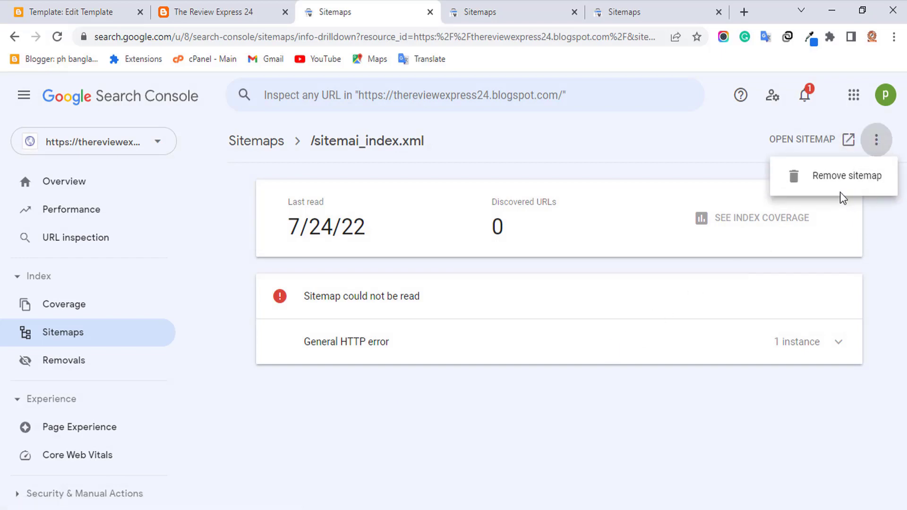
{"action": "left_click", "coordinate": [830, 183]}
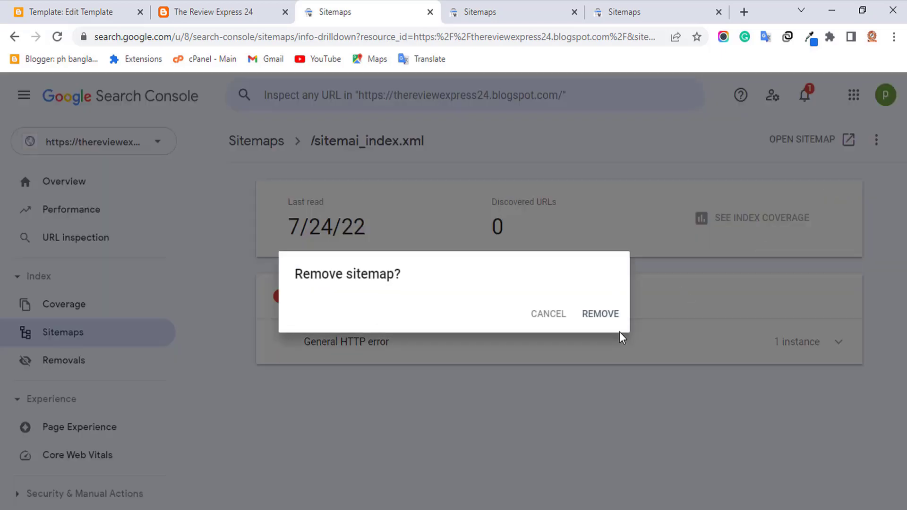
{"action": "left_click", "coordinate": [597, 315]}
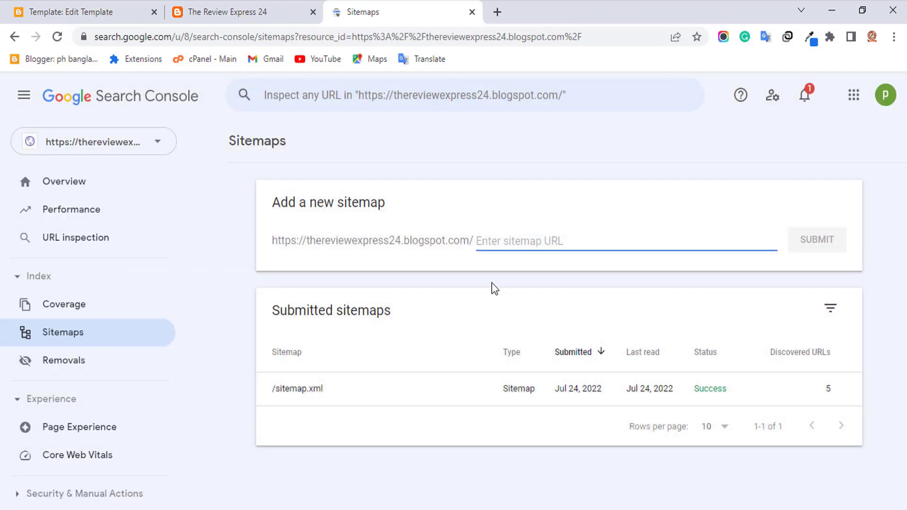
Close Search Console, search the web for google analytics in a new browser tab and open the Google Analytics site.
{"action": "left_click", "coordinate": [471, 12]}
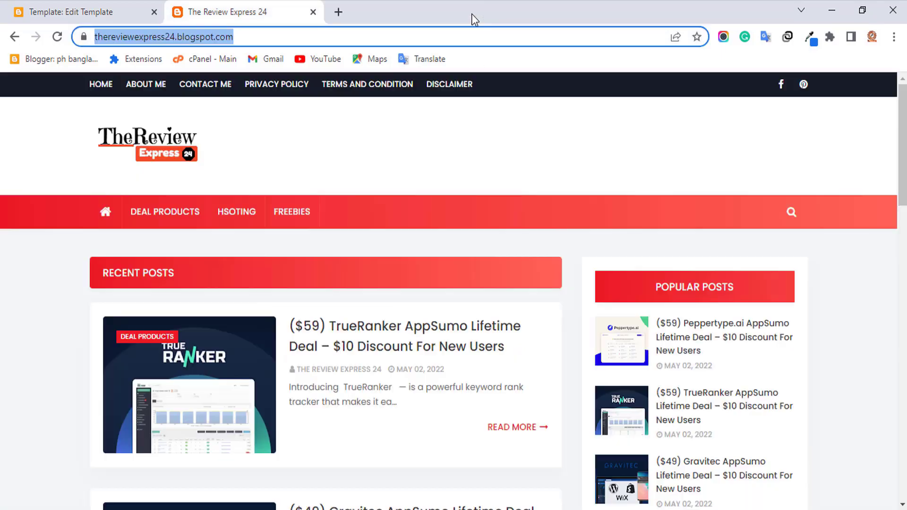
{"action": "left_click", "coordinate": [339, 12]}
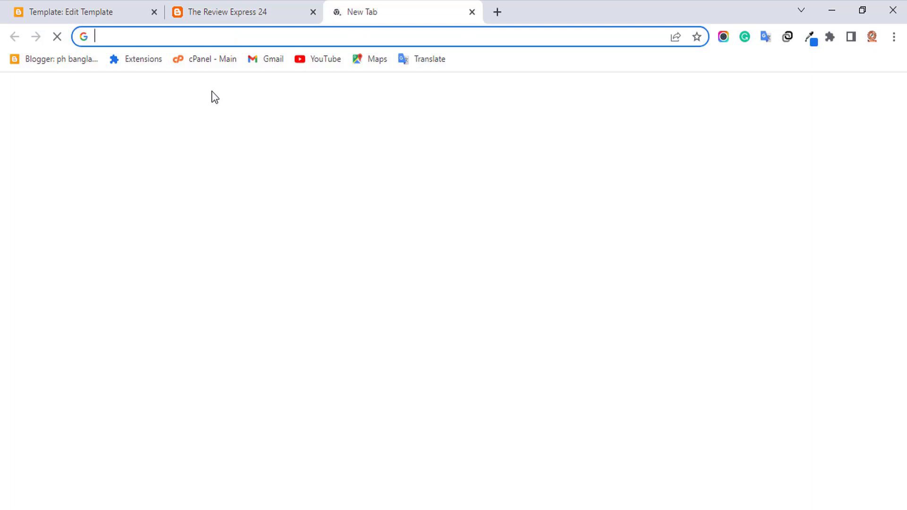
{"action": "type", "text": "go"}
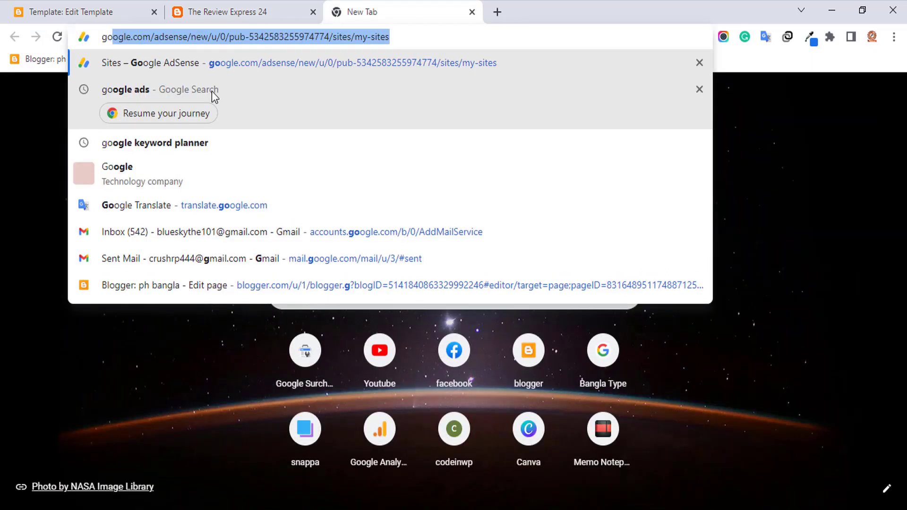
{"action": "type", "text": "ggole "}
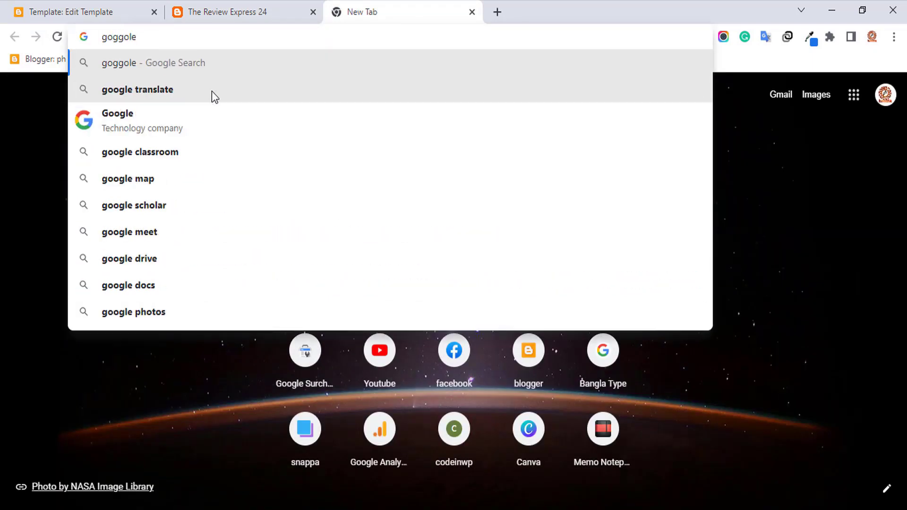
{"action": "type", "text": "a"}
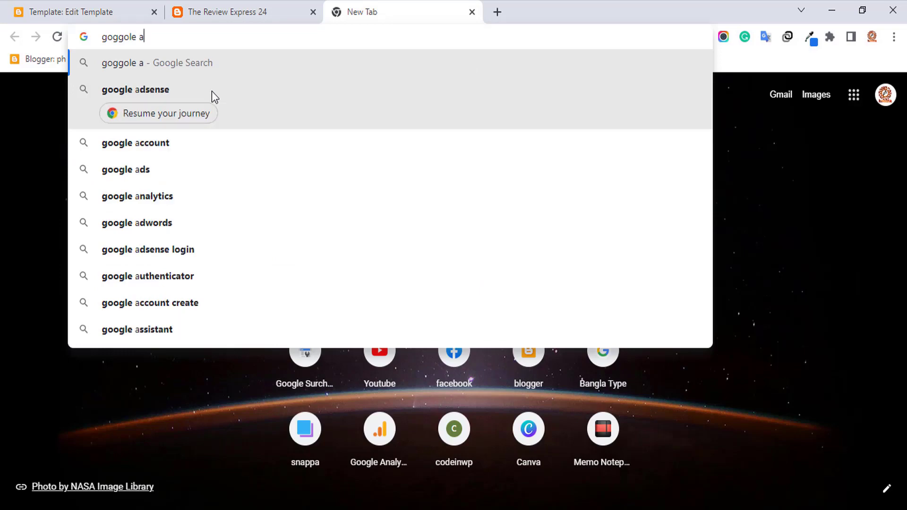
{"action": "left_click", "coordinate": [145, 196]}
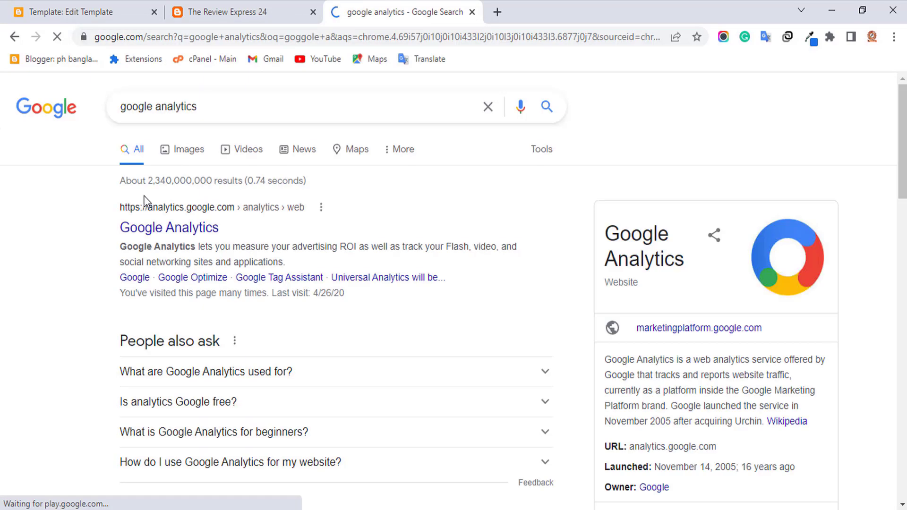
{"action": "left_click", "coordinate": [159, 234]}
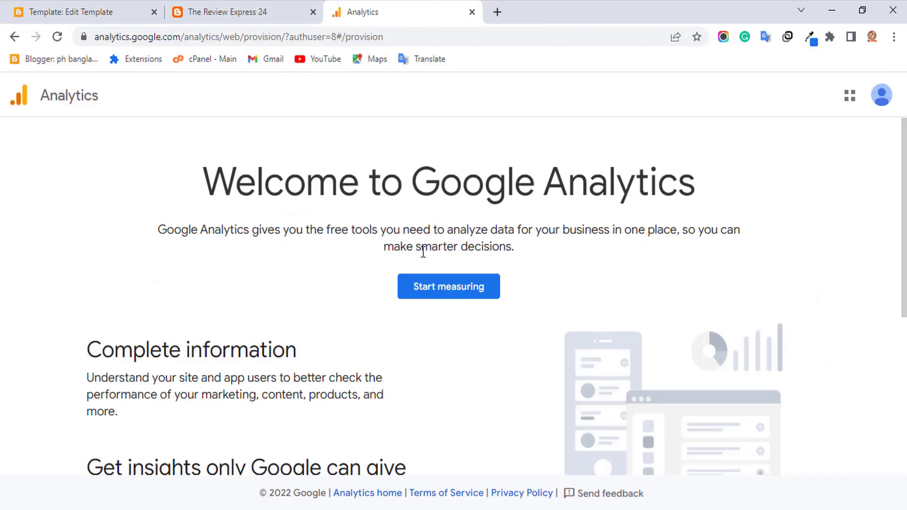
Start measuring with a new Analytics account named "the review express 24" and continue to the property setup.
{"action": "left_click", "coordinate": [445, 286]}
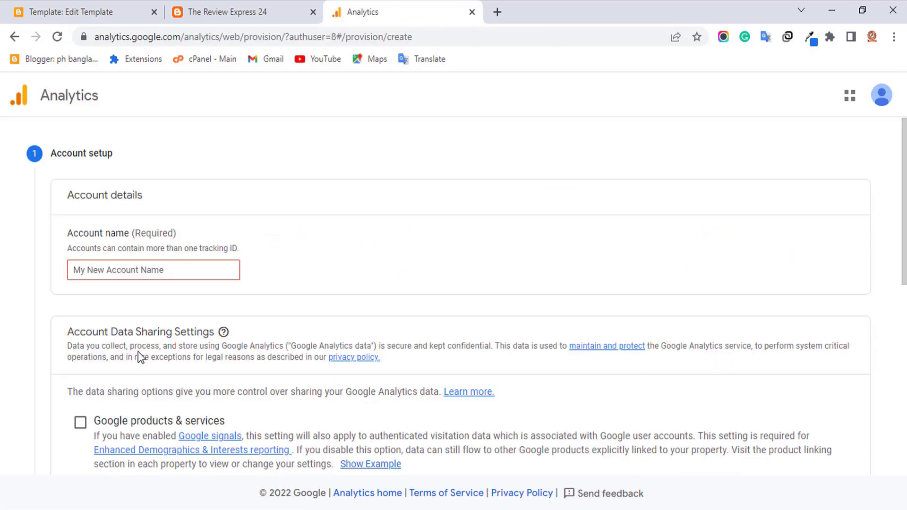
{"action": "left_click", "coordinate": [106, 273]}
{"action": "type", "text": "the review express 24"}
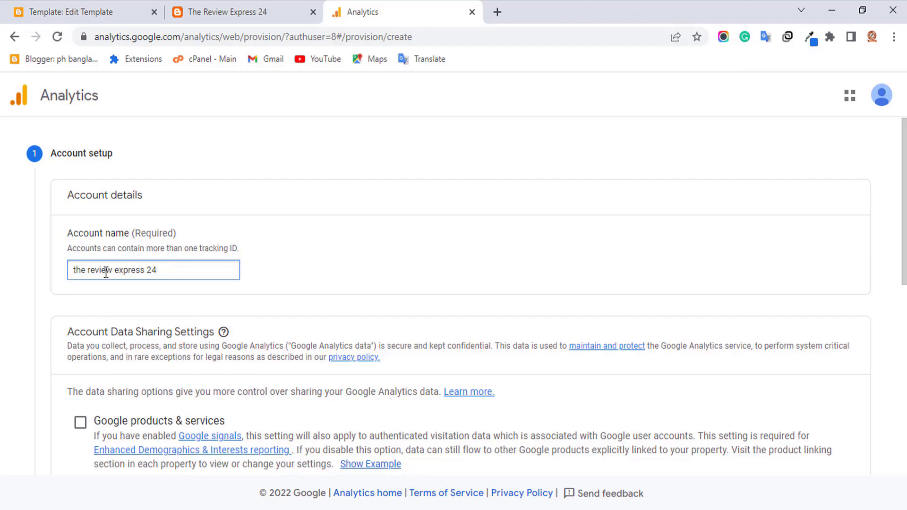
{"action": "scroll", "coordinate": [299, 321], "scroll_direction": "down", "scroll_amount": 8}
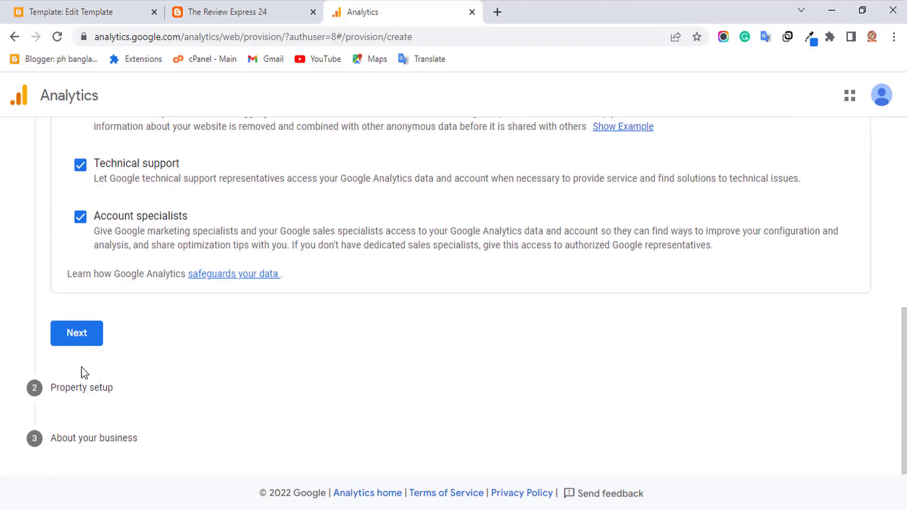
{"action": "left_click", "coordinate": [82, 336]}
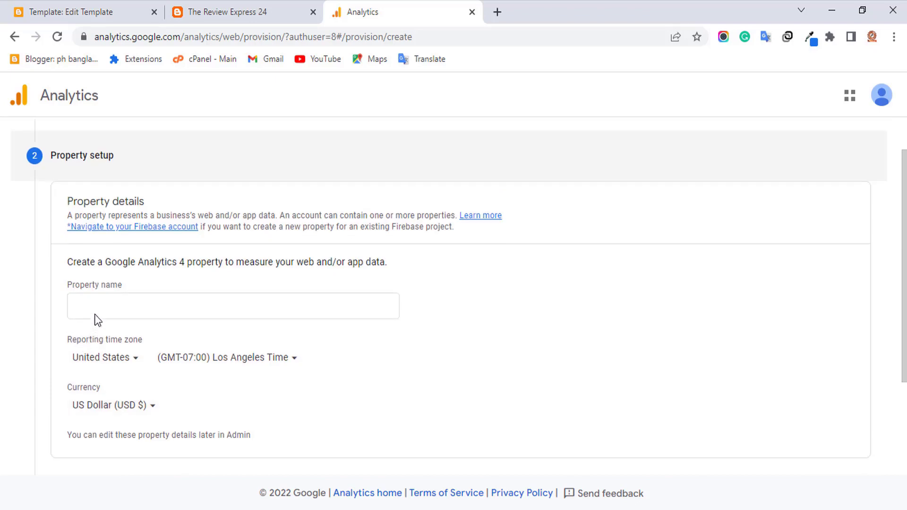
Name the property "The Review Express 24", set its reporting time zone to Bangladesh and continue to the business information.
{"action": "left_click", "coordinate": [96, 309]}
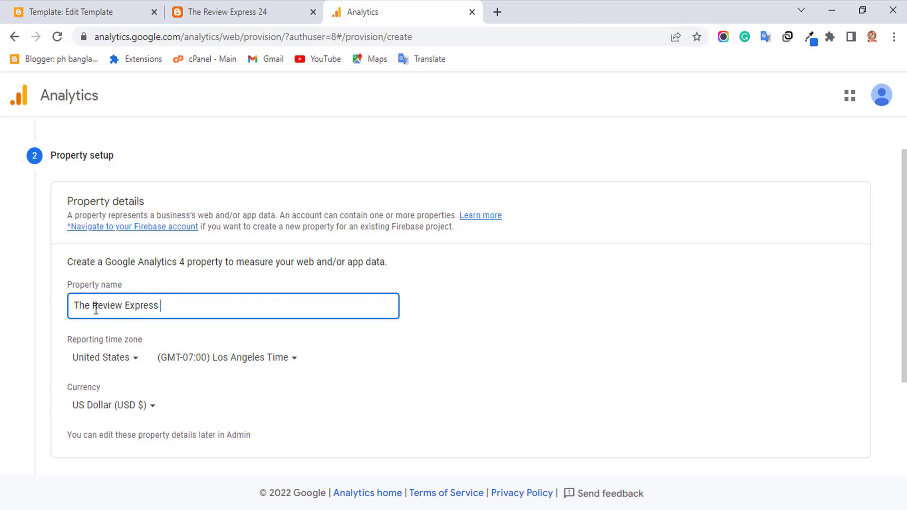
{"action": "scroll", "coordinate": [96, 309], "scroll_direction": "down", "scroll_amount": 2}
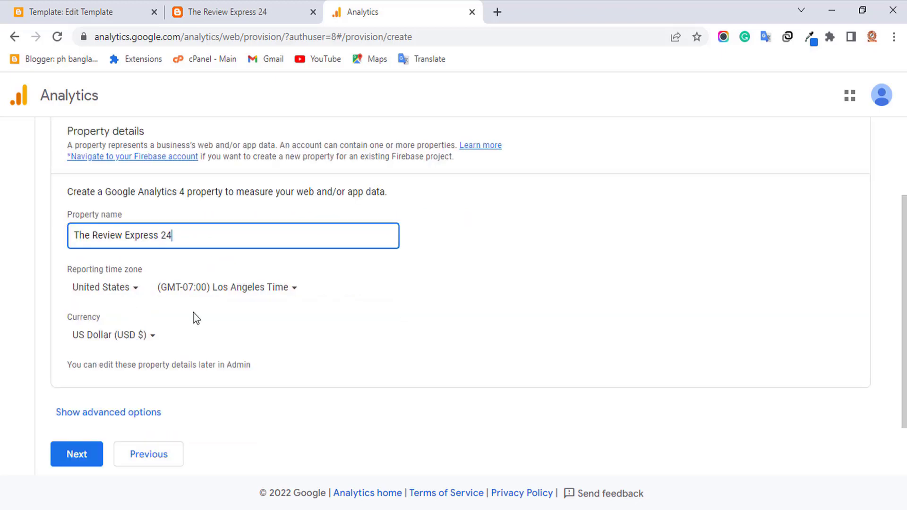
{"action": "left_click", "coordinate": [132, 293]}
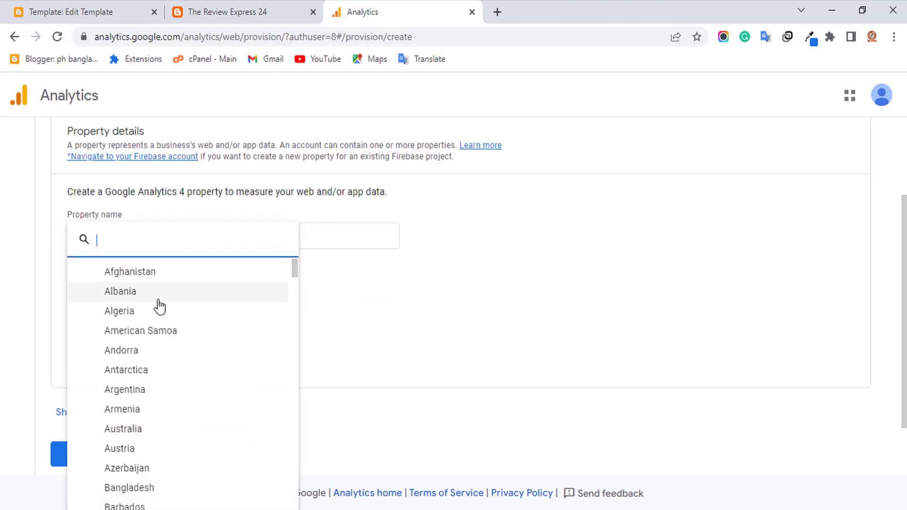
{"action": "scroll", "coordinate": [174, 417], "scroll_direction": "down", "scroll_amount": 3}
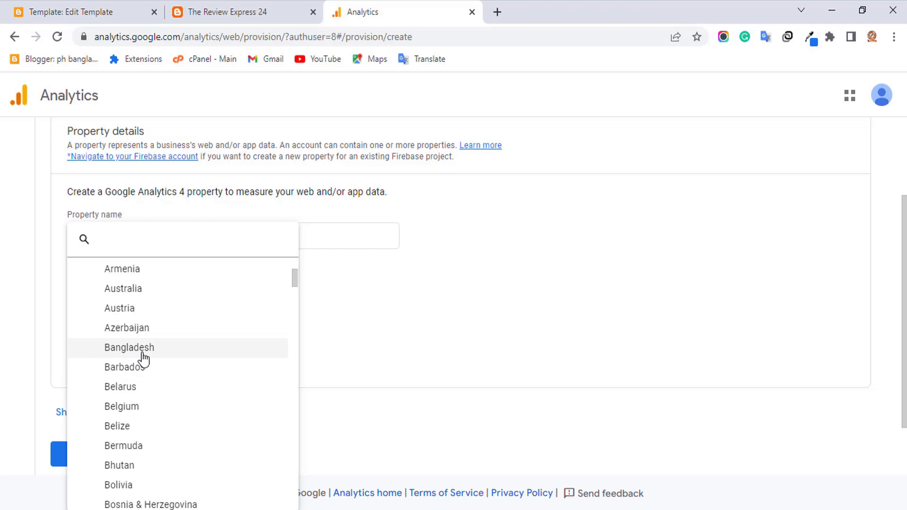
{"action": "left_click", "coordinate": [144, 355]}
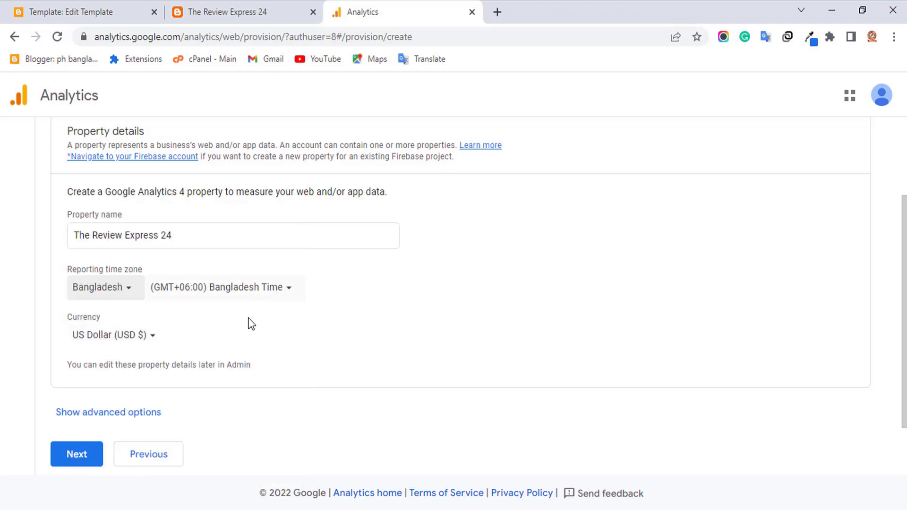
{"action": "scroll", "coordinate": [134, 333], "scroll_direction": "down", "scroll_amount": 2}
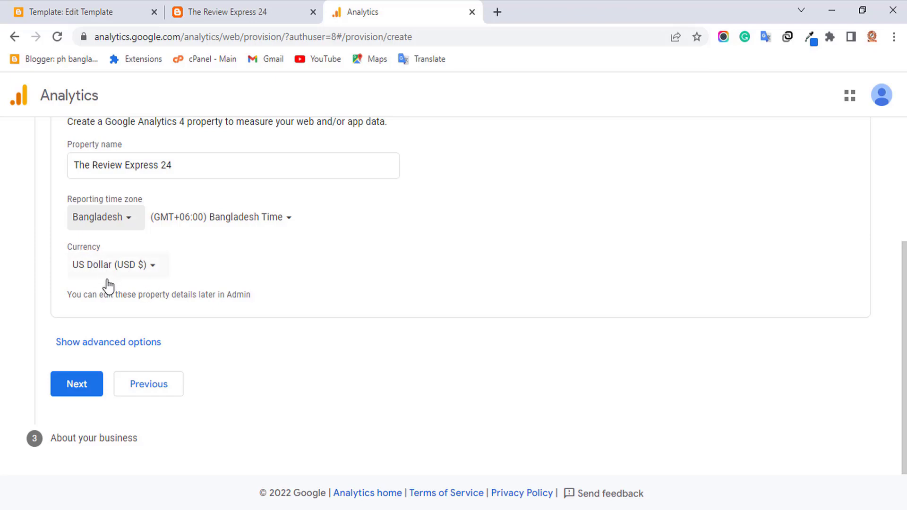
{"action": "left_click", "coordinate": [84, 388]}
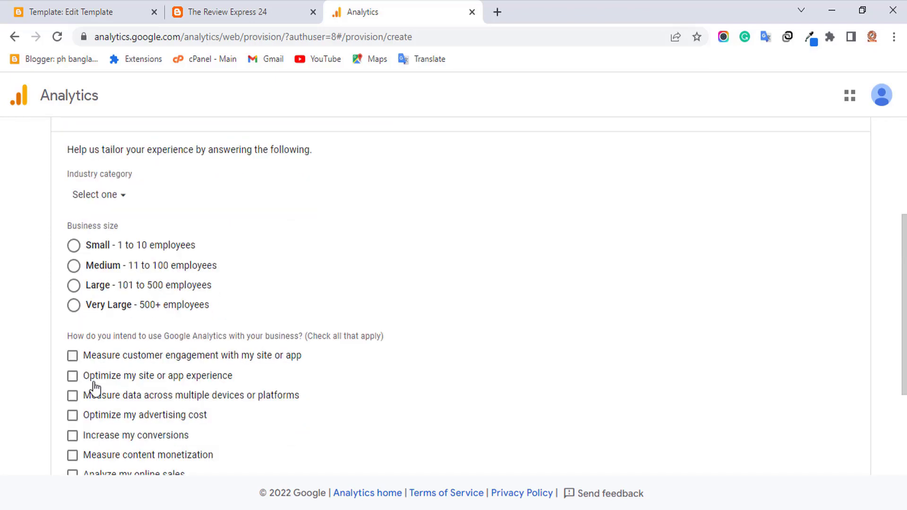
Mark "Optimize my site or app experience" and "Increase my conversions" as the intended uses of Google Analytics.
{"action": "scroll", "coordinate": [94, 388], "scroll_direction": "up", "scroll_amount": 3}
{"action": "scroll", "coordinate": [97, 389], "scroll_direction": "down", "scroll_amount": 4}
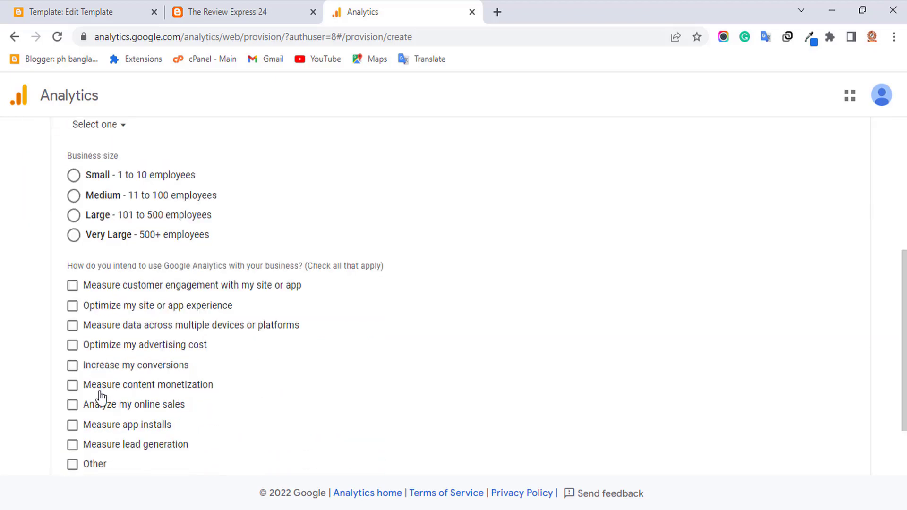
{"action": "scroll", "coordinate": [101, 398], "scroll_direction": "down", "scroll_amount": 2}
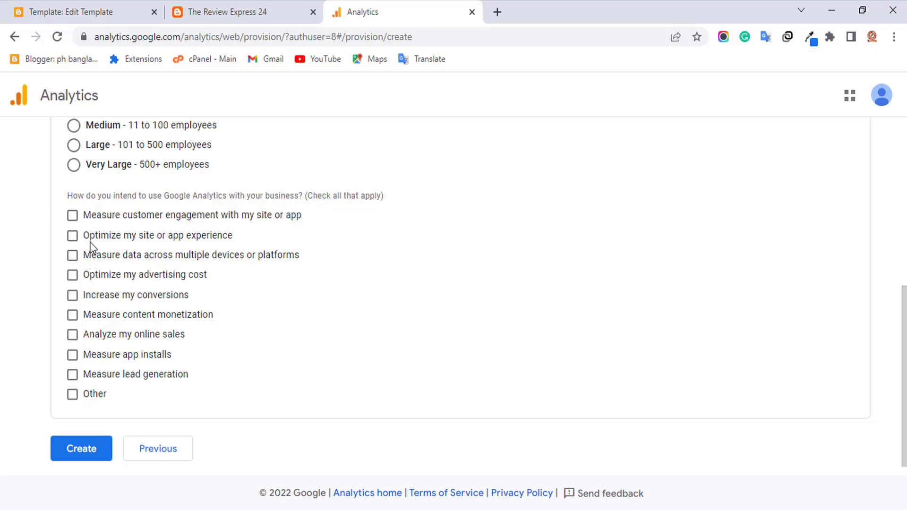
{"action": "left_click", "coordinate": [73, 235]}
{"action": "left_click", "coordinate": [72, 295]}
{"action": "scroll", "coordinate": [192, 340], "scroll_direction": "up", "scroll_amount": 7}
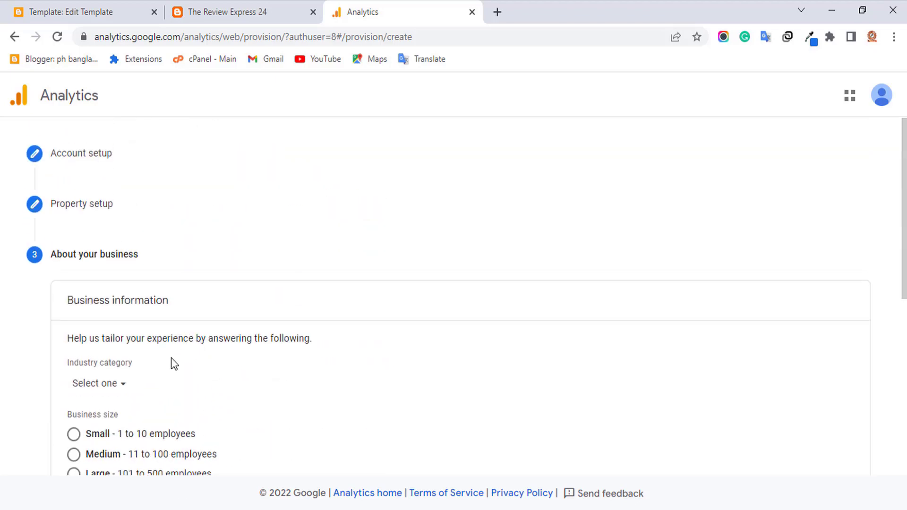
Set the industry category in the business information to Other.
{"action": "scroll", "coordinate": [171, 363], "scroll_direction": "down", "scroll_amount": 2}
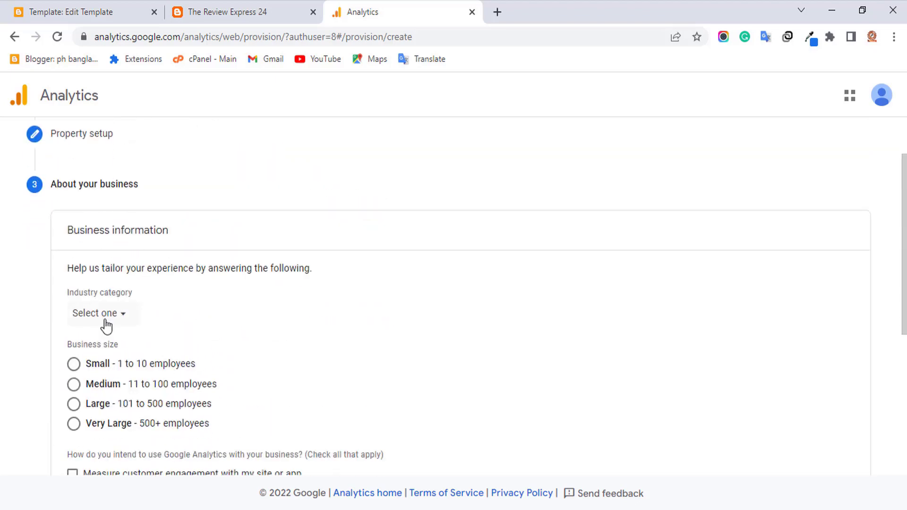
{"action": "scroll", "coordinate": [106, 326], "scroll_direction": "down", "scroll_amount": 3}
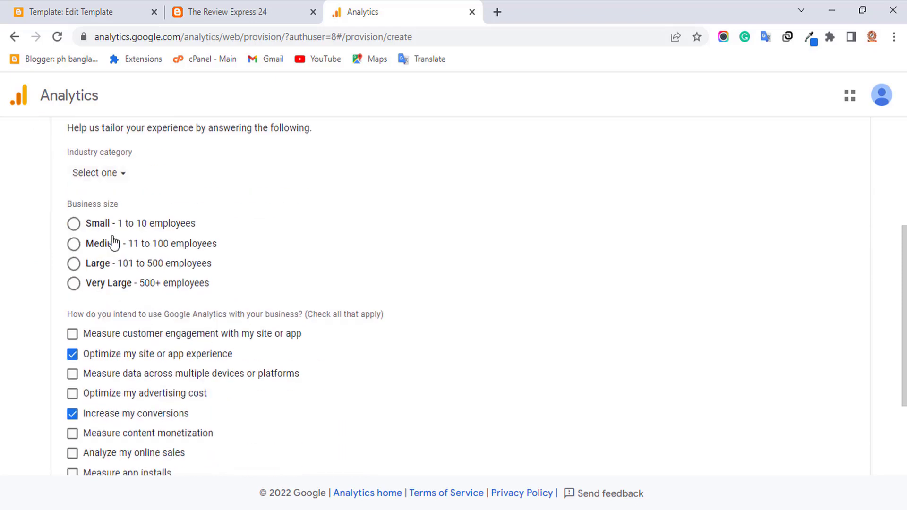
{"action": "left_click", "coordinate": [114, 179]}
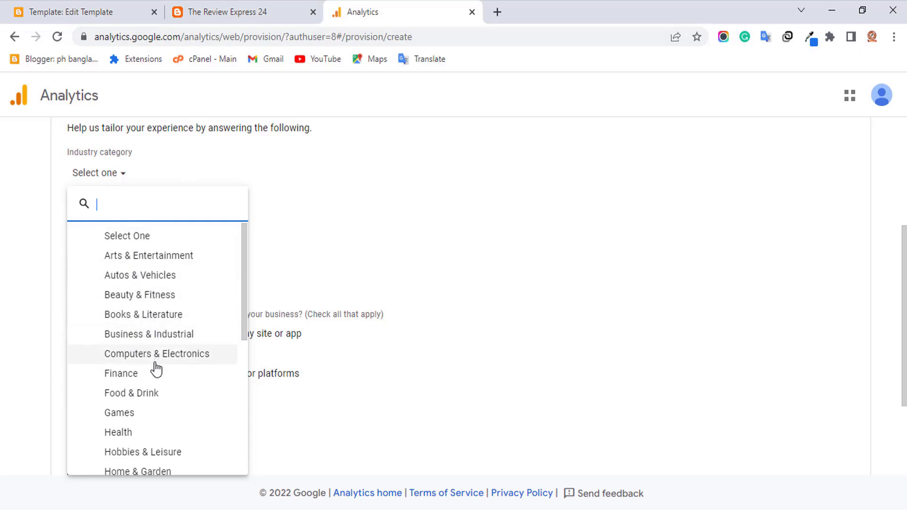
{"action": "scroll", "coordinate": [154, 377], "scroll_direction": "down", "scroll_amount": 2}
{"action": "scroll", "coordinate": [166, 370], "scroll_direction": "down", "scroll_amount": 2}
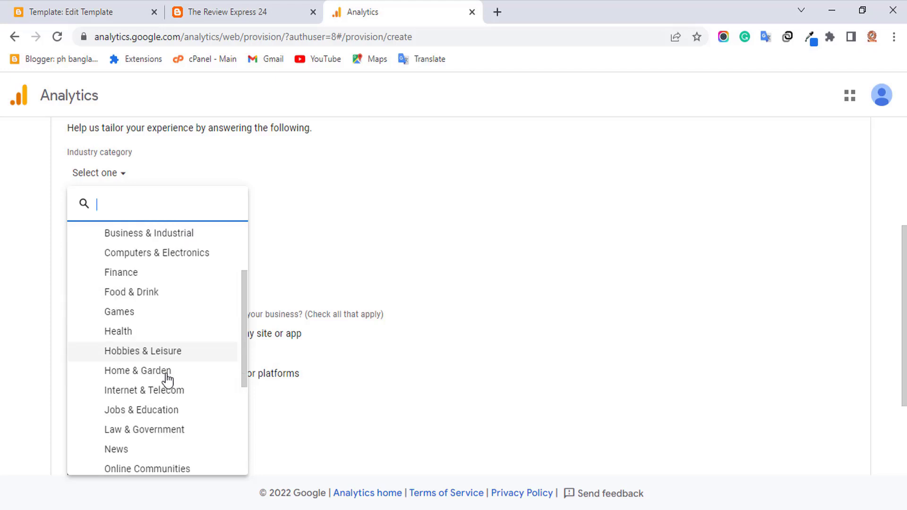
{"action": "scroll", "coordinate": [163, 376], "scroll_direction": "down", "scroll_amount": 1}
{"action": "scroll", "coordinate": [147, 422], "scroll_direction": "down", "scroll_amount": 2}
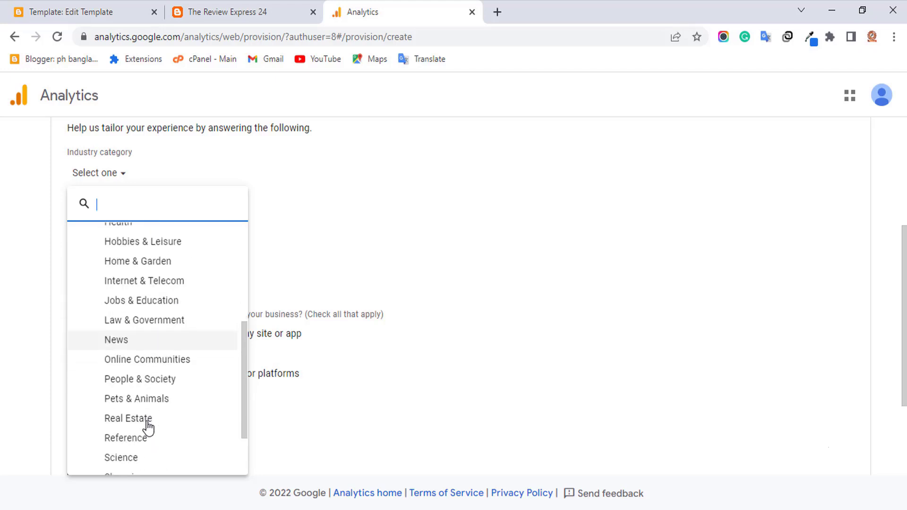
{"action": "scroll", "coordinate": [139, 428], "scroll_direction": "down", "scroll_amount": 1}
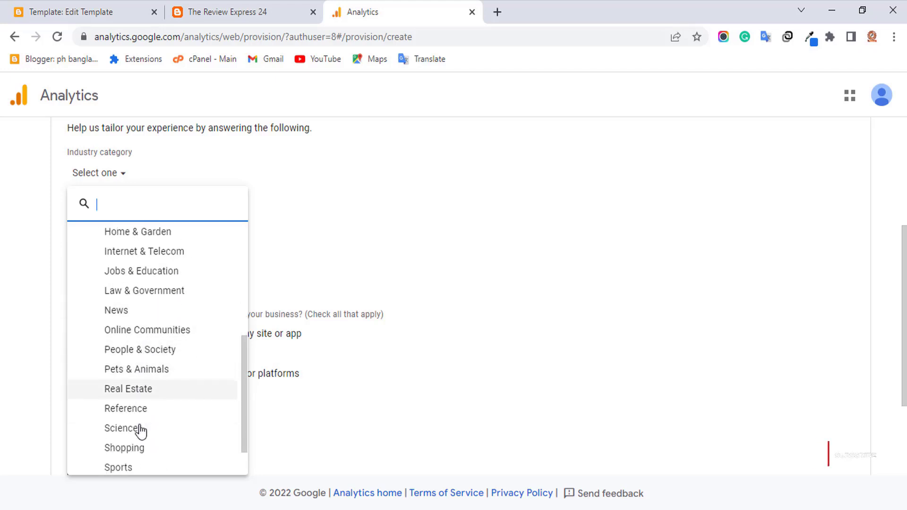
{"action": "scroll", "coordinate": [141, 430], "scroll_direction": "down", "scroll_amount": 2}
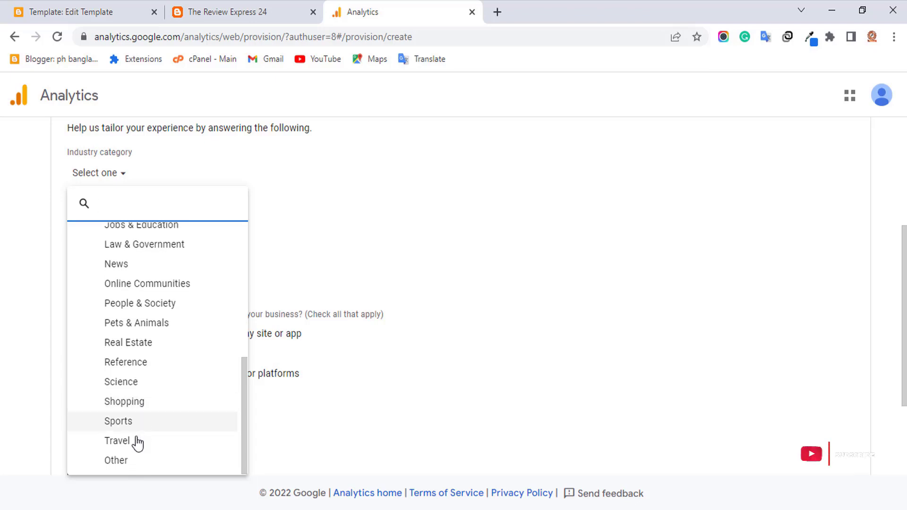
{"action": "scroll", "coordinate": [142, 330], "scroll_direction": "up", "scroll_amount": 4}
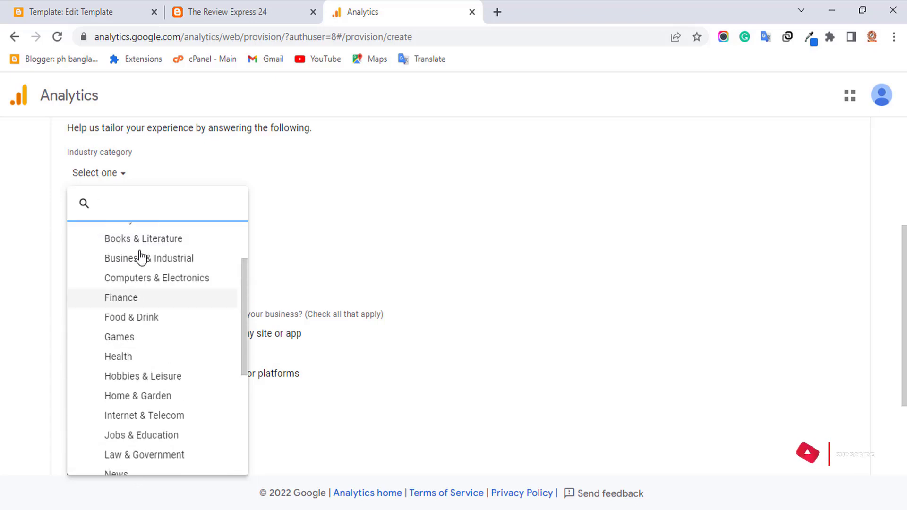
{"action": "scroll", "coordinate": [126, 359], "scroll_direction": "up", "scroll_amount": 4}
{"action": "scroll", "coordinate": [144, 319], "scroll_direction": "down", "scroll_amount": 1}
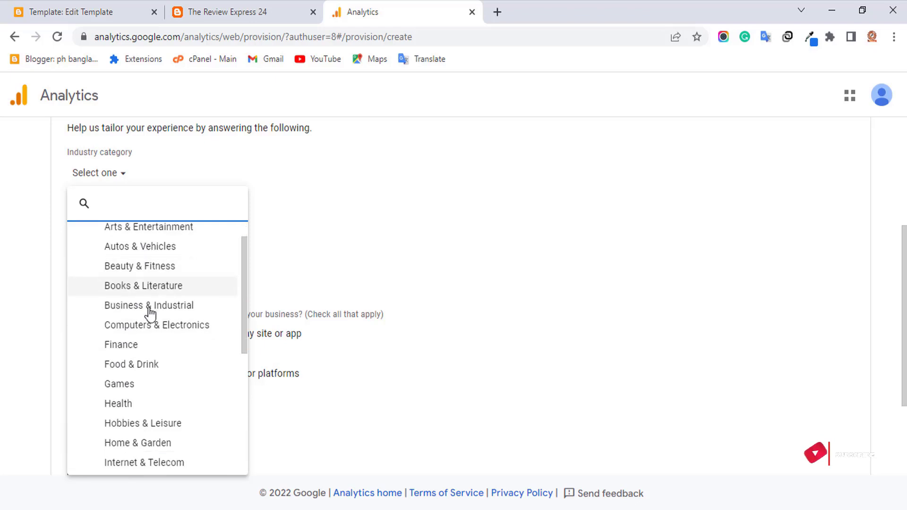
{"action": "scroll", "coordinate": [146, 331], "scroll_direction": "down", "scroll_amount": 3}
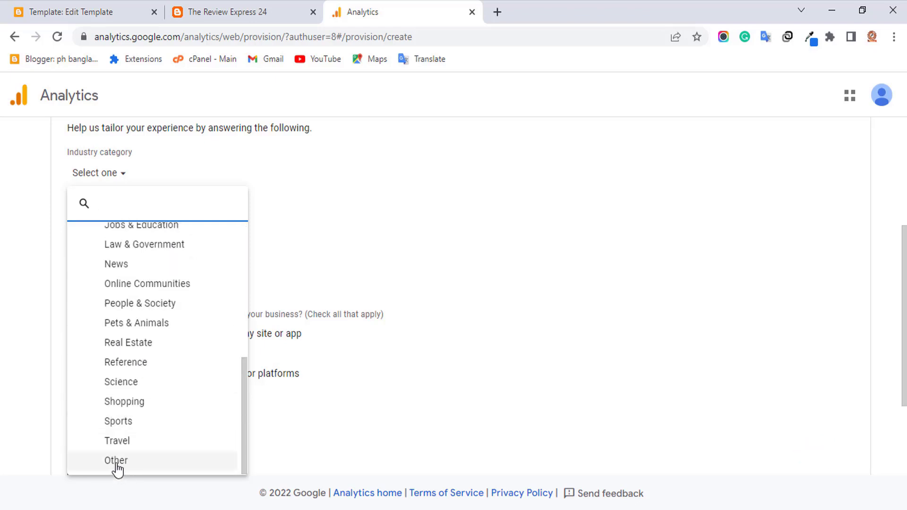
{"action": "left_click", "coordinate": [116, 465]}
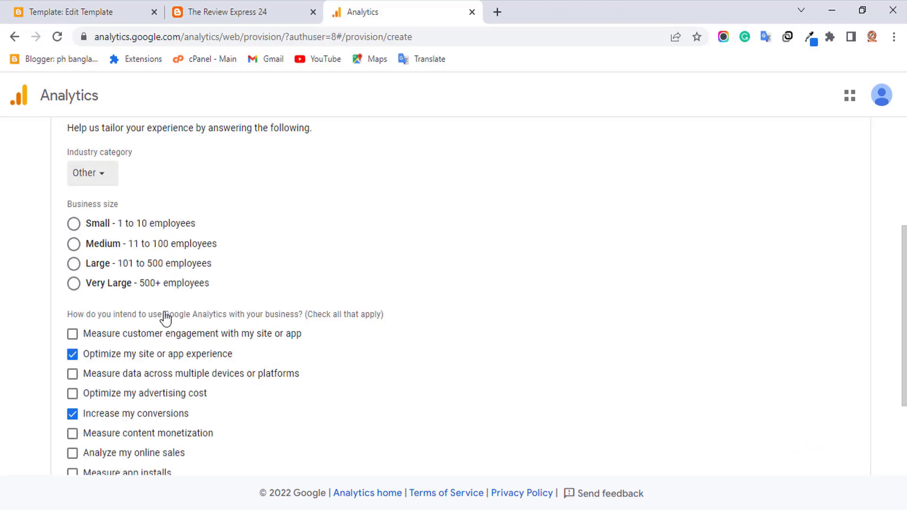
Create the Analytics account and accept the United States Terms of Service together with the GDPR Data Processing Terms.
{"action": "scroll", "coordinate": [165, 318], "scroll_direction": "down", "scroll_amount": 3}
{"action": "left_click", "coordinate": [83, 436]}
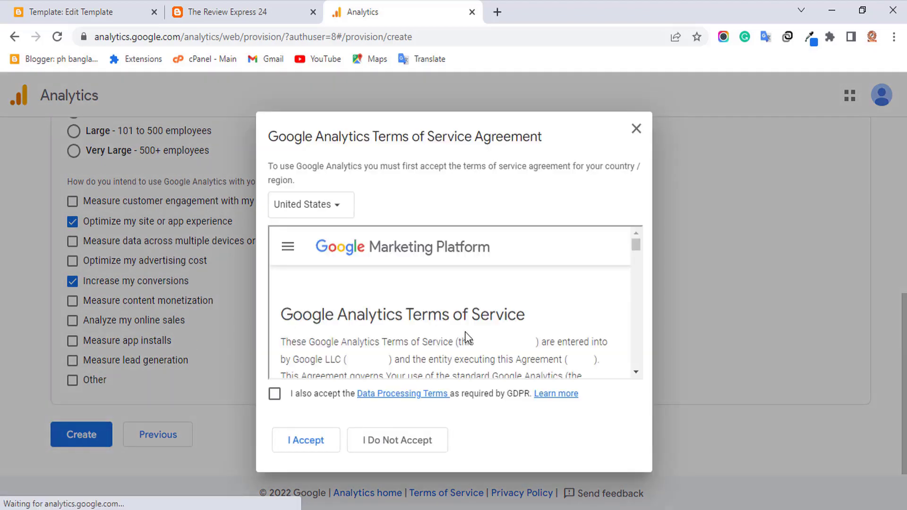
{"action": "scroll", "coordinate": [465, 332], "scroll_direction": "down", "scroll_amount": 2}
{"action": "left_click_drag", "start_coordinate": [637, 248], "coordinate": [637, 418]}
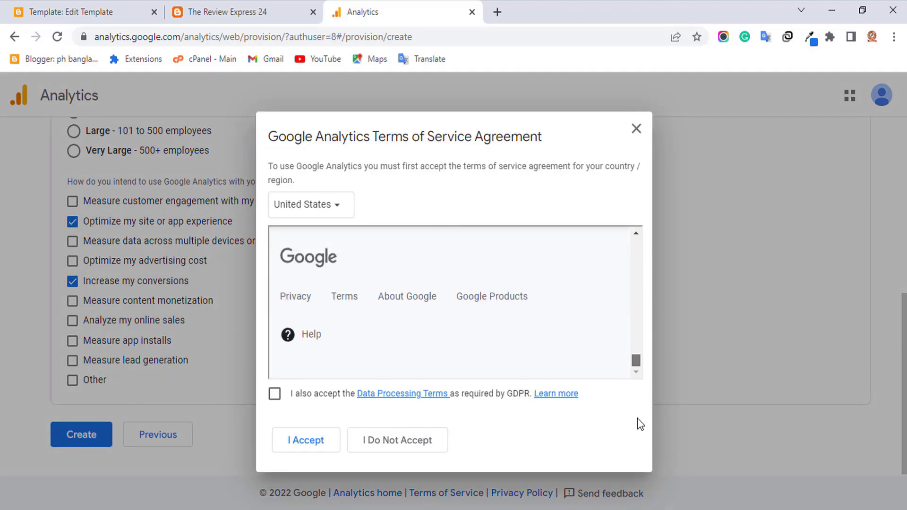
{"action": "left_click", "coordinate": [273, 395]}
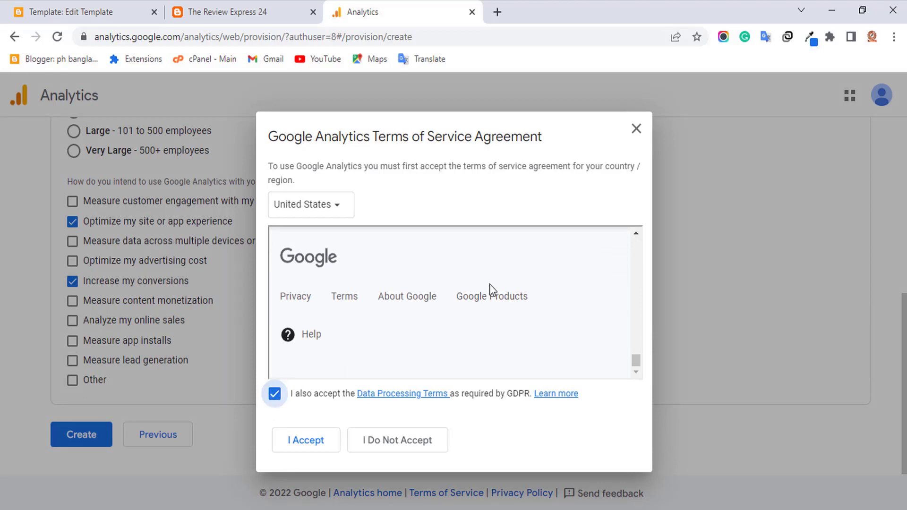
{"action": "left_click", "coordinate": [304, 439]}
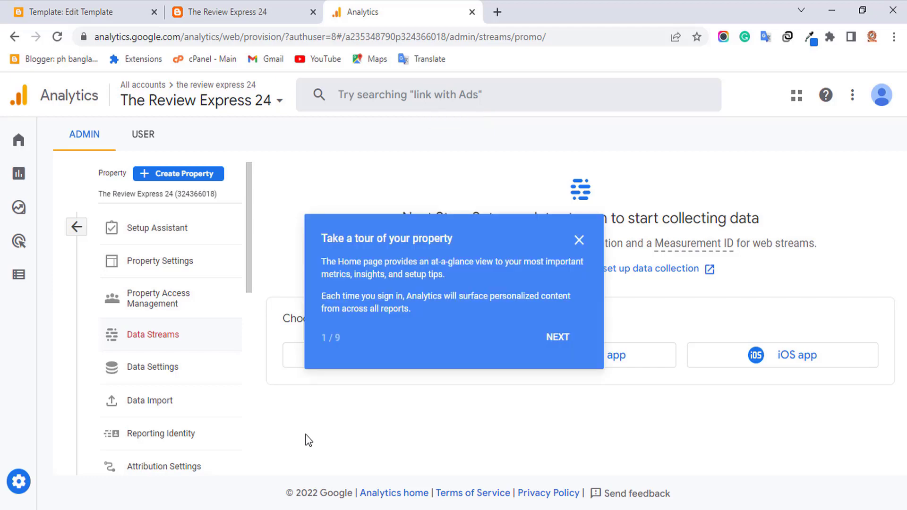
Dismiss the property tour and start setting up a data stream for the Web platform.
{"action": "left_click", "coordinate": [559, 347]}
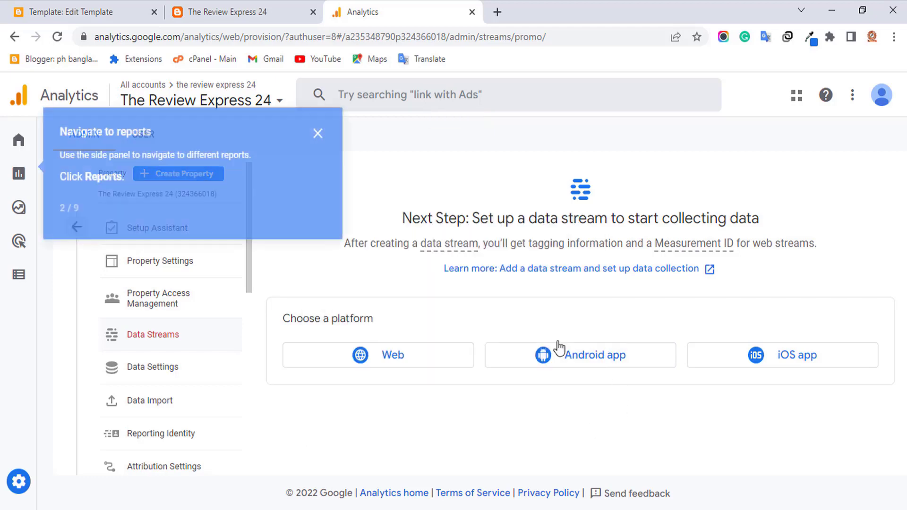
{"action": "left_click", "coordinate": [318, 134]}
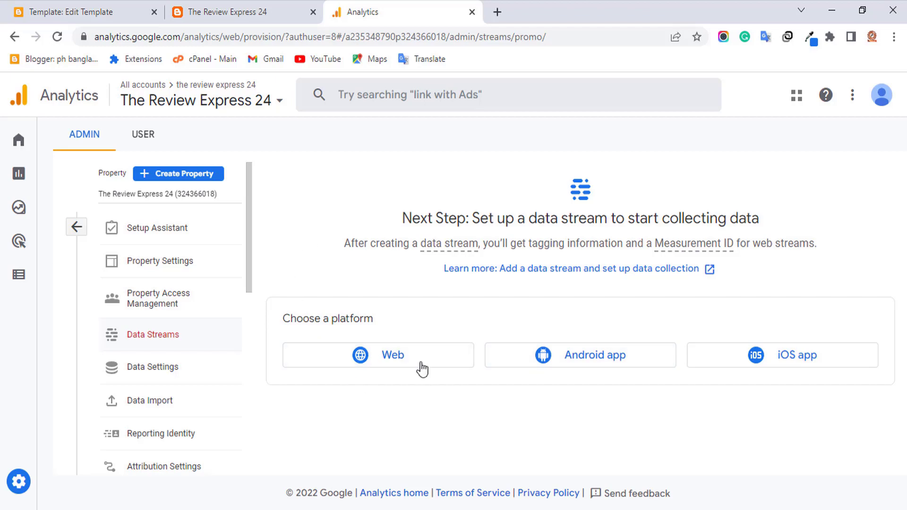
{"action": "left_click", "coordinate": [385, 362]}
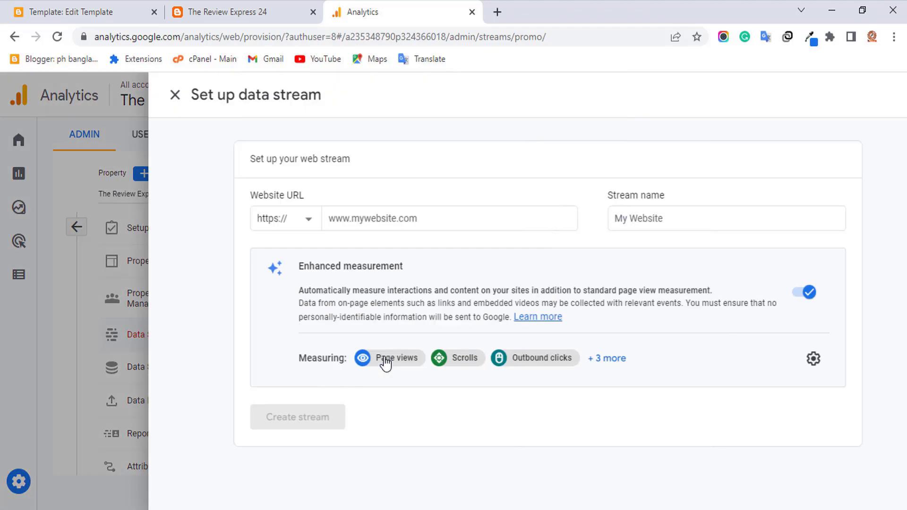
{"action": "left_click", "coordinate": [339, 217]}
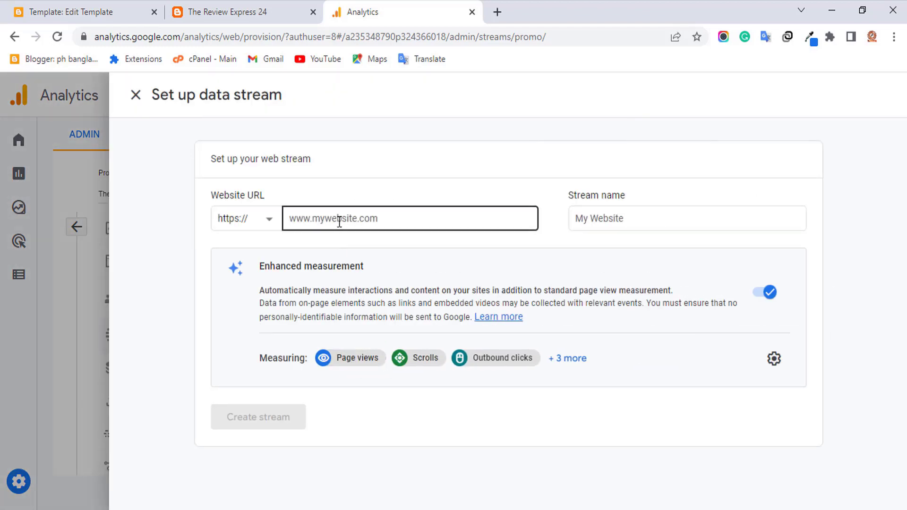
{"action": "left_click", "coordinate": [194, 10]}
{"action": "right_click", "coordinate": [165, 32]}
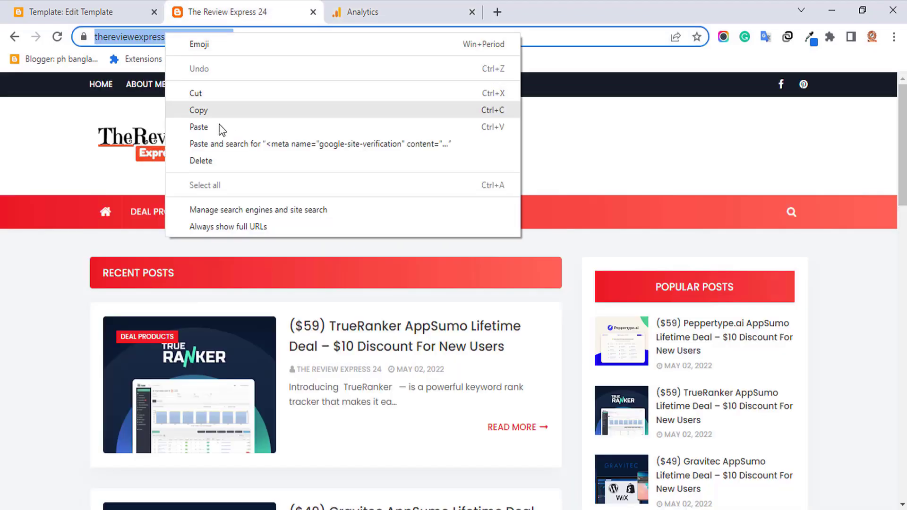
{"action": "left_click", "coordinate": [208, 113]}
{"action": "key", "text": "ctrl+Tab"}
{"action": "left_click", "coordinate": [311, 221]}
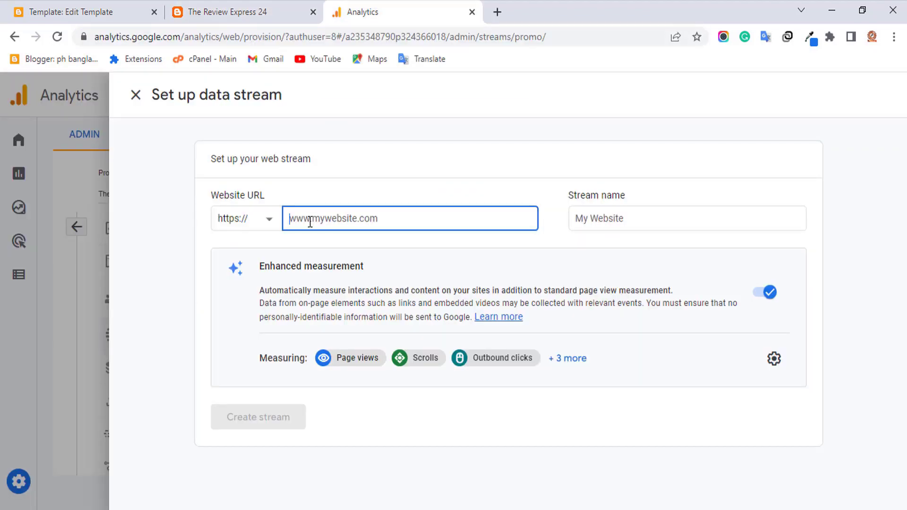
{"action": "key", "text": "ctrl+v"}
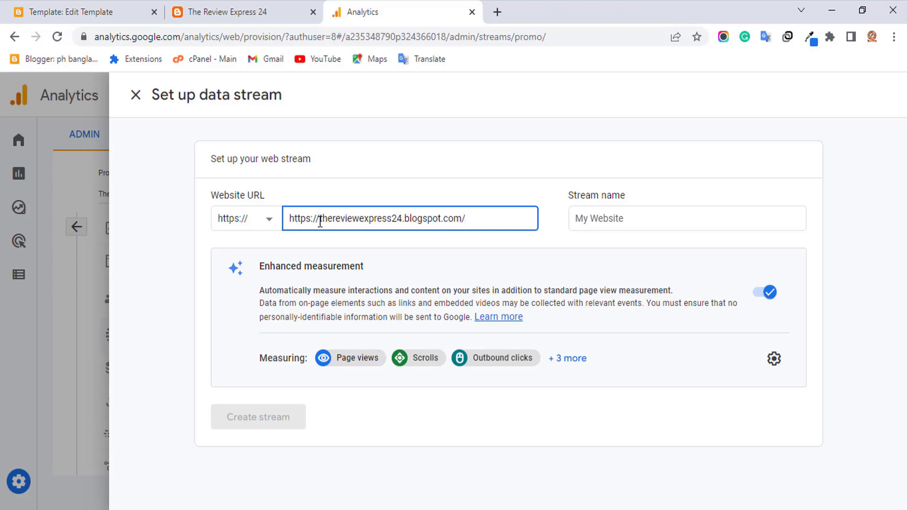
{"action": "key", "text": "BackSpace"}
{"action": "key", "text": "BackSpace"}
{"action": "key", "text": "BackSpace"}
{"action": "key", "text": "BackSpace"}
{"action": "key", "text": "BackSpace"}
{"action": "key", "text": "BackSpace"}
{"action": "key", "text": "BackSpace"}
{"action": "key", "text": "BackSpace"}
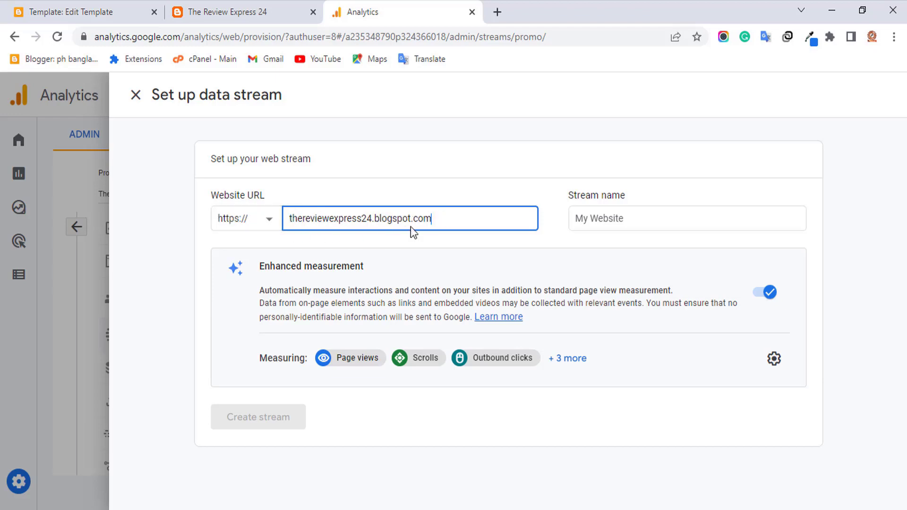
Name the web stream "thereviewexpress24", reusing that part of the website URL, and create the stream.
{"action": "left_click_drag", "start_coordinate": [373, 214], "coordinate": [291, 218]}
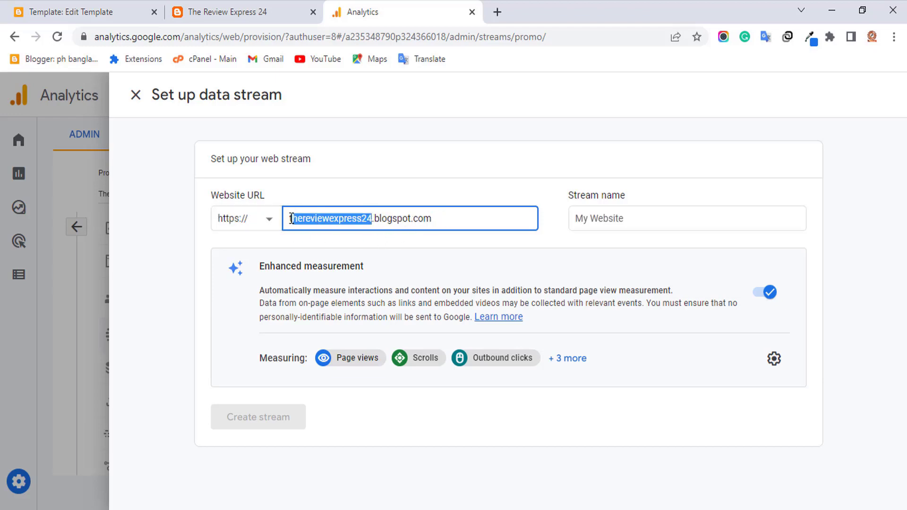
{"action": "left_click", "coordinate": [603, 222]}
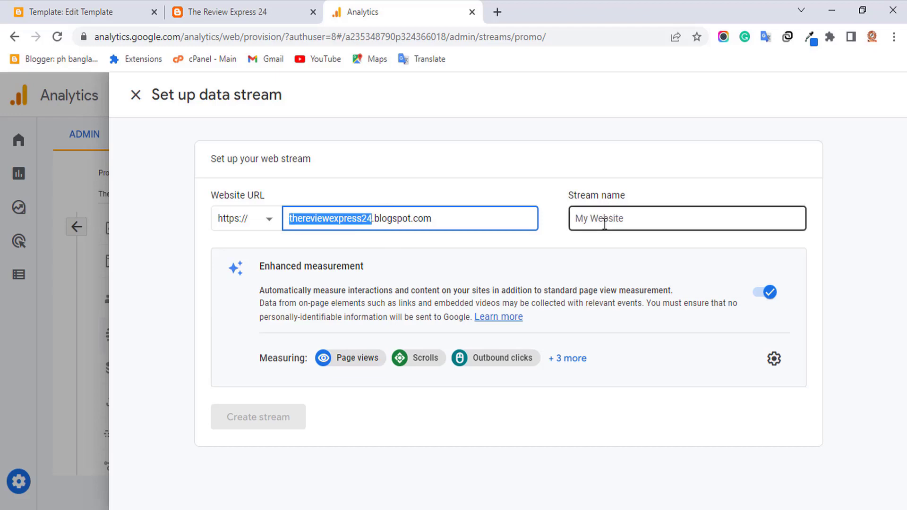
{"action": "key", "text": "ctrl+v"}
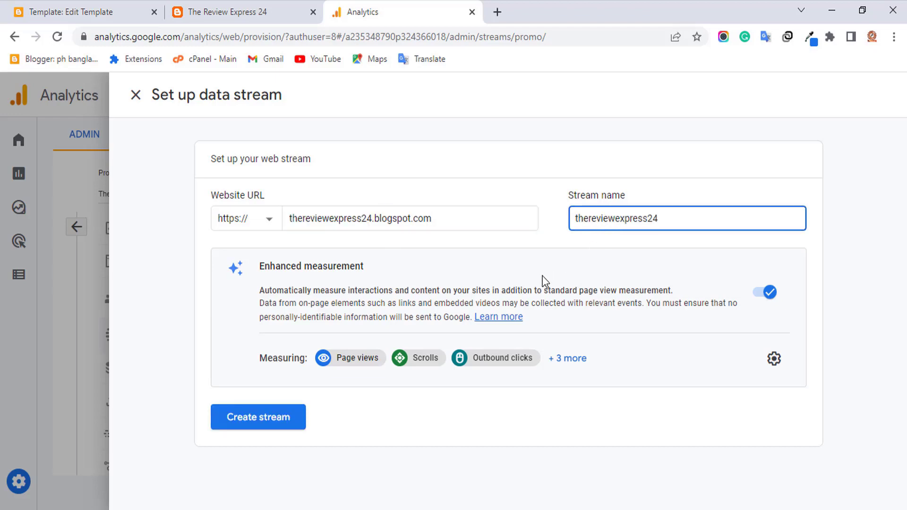
{"action": "left_click", "coordinate": [256, 424]}
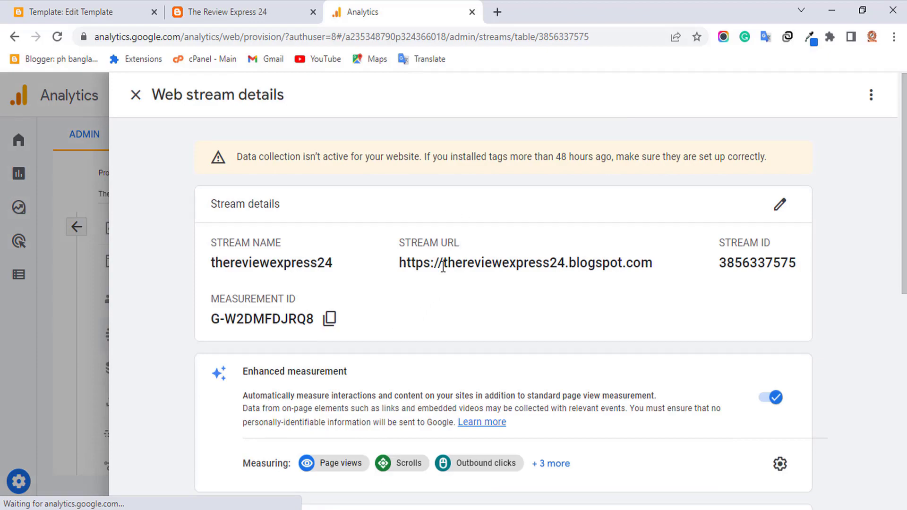
Expand the Global site tag (gtag.js) instructions in the web stream details and copy the tag code.
{"action": "scroll", "coordinate": [443, 266], "scroll_direction": "down", "scroll_amount": 7}
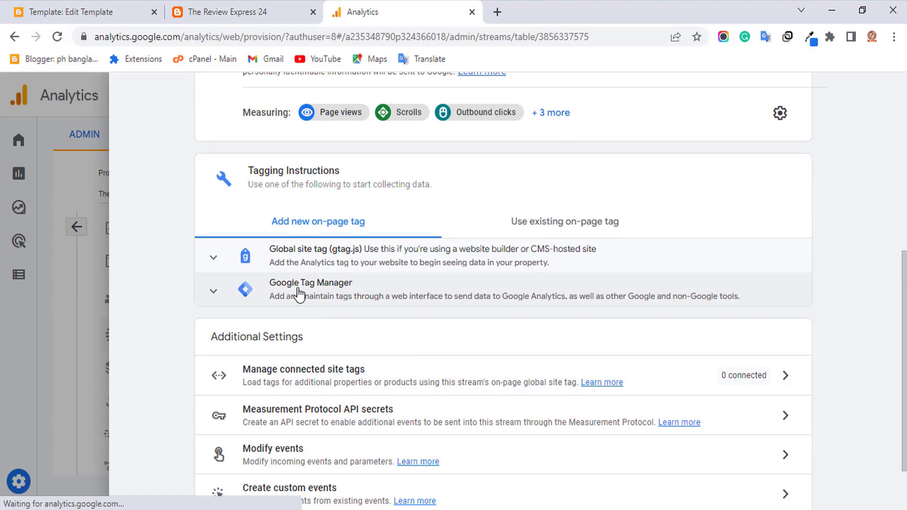
{"action": "left_click", "coordinate": [319, 259]}
{"action": "scroll", "coordinate": [422, 331], "scroll_direction": "down", "scroll_amount": 1}
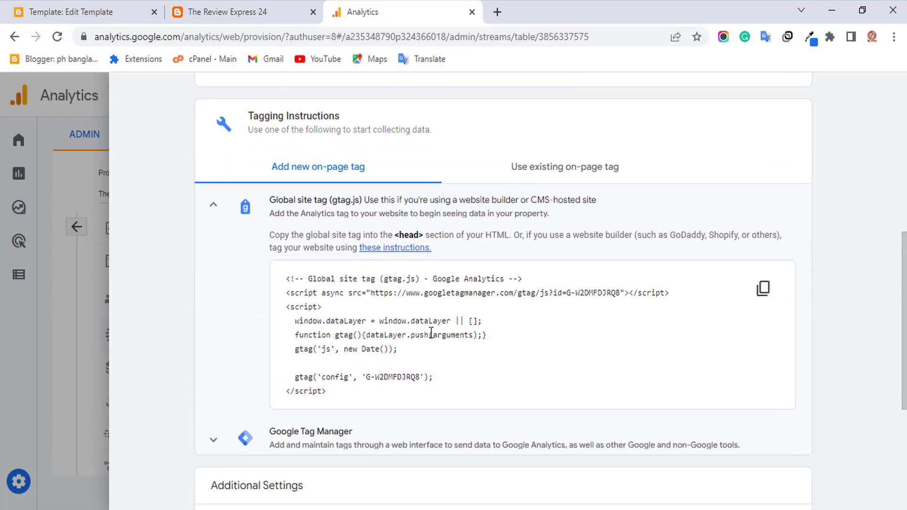
{"action": "scroll", "coordinate": [431, 333], "scroll_direction": "down", "scroll_amount": 1}
{"action": "left_click", "coordinate": [762, 273]}
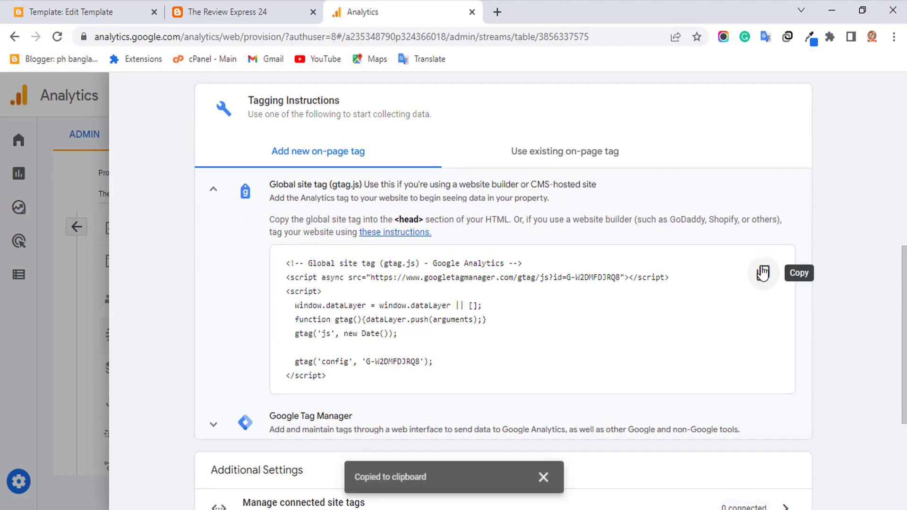
Paste the global site tag below the google-site-verification meta tag in the Blogger template's head section and save the template.
{"action": "left_click", "coordinate": [84, 9]}
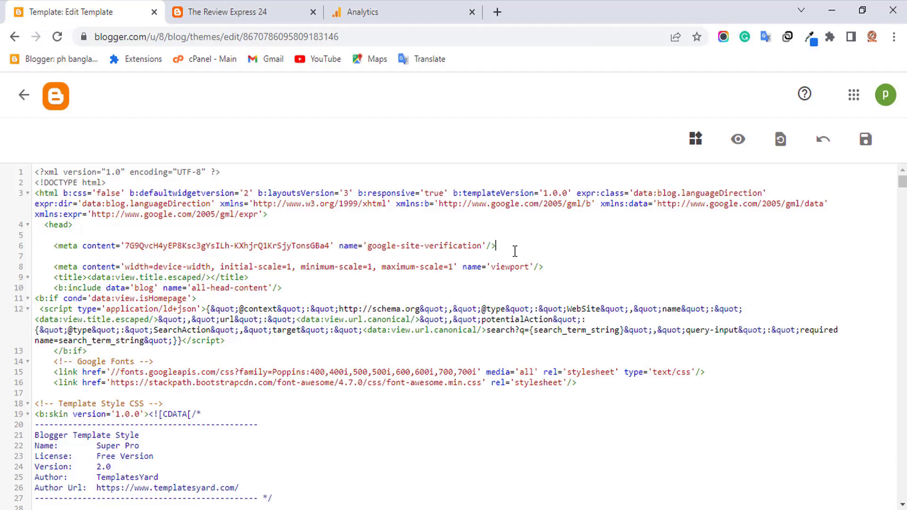
{"action": "key", "text": "Return"}
{"action": "key", "text": "Return"}
{"action": "key", "text": "ctrl+v"}
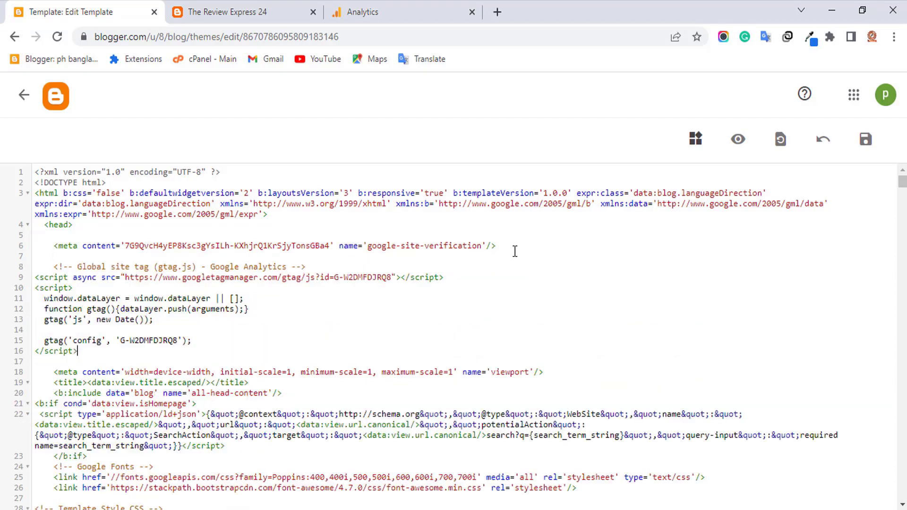
{"action": "left_click", "coordinate": [864, 142]}
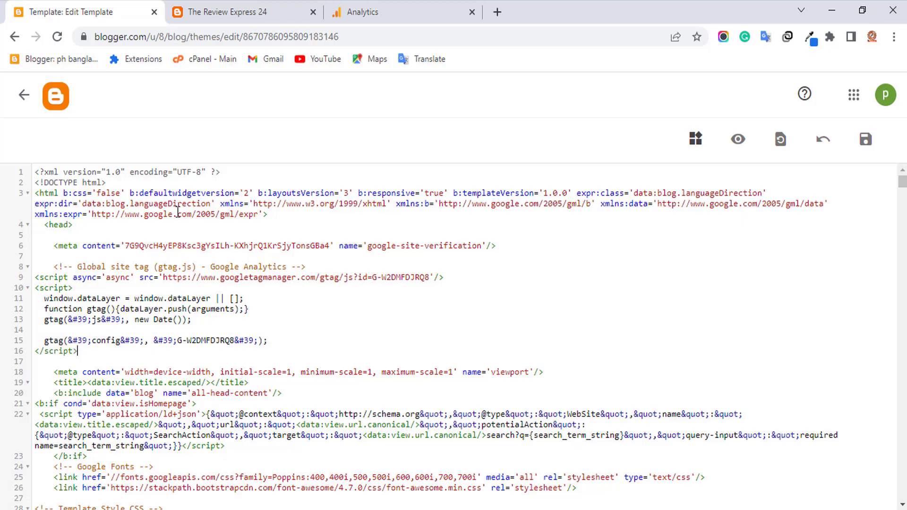
Return to Google Analytics and look through the web stream's tagging instructions and additional settings.
{"action": "left_click", "coordinate": [378, 10]}
{"action": "scroll", "coordinate": [602, 432], "scroll_direction": "down", "scroll_amount": 3}
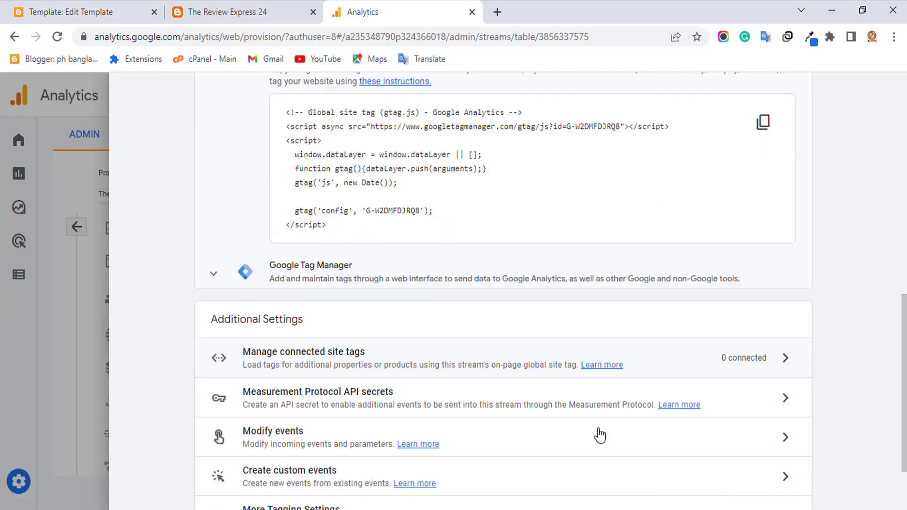
{"action": "scroll", "coordinate": [599, 433], "scroll_direction": "up", "scroll_amount": 3}
{"action": "scroll", "coordinate": [415, 399], "scroll_direction": "down", "scroll_amount": 5}
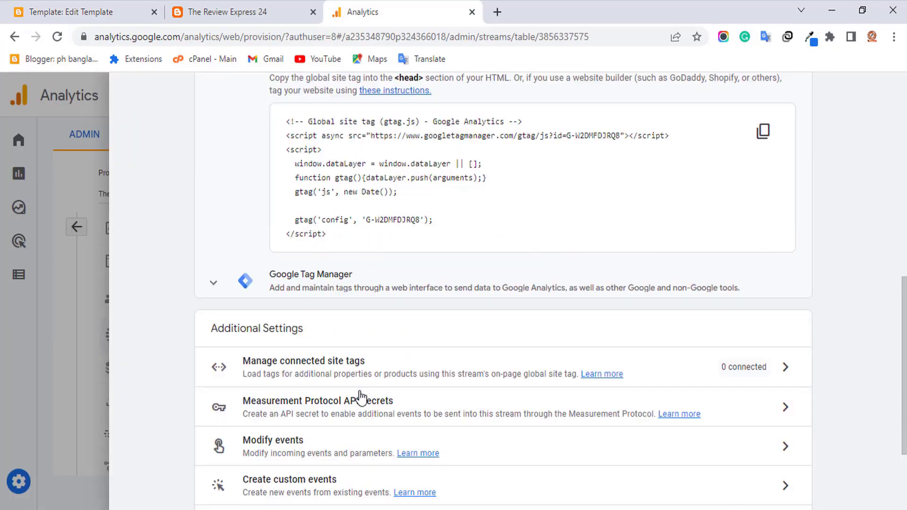
Close the web stream details and look through the user and realtime cards on the Analytics home page.
{"action": "scroll", "coordinate": [370, 403], "scroll_direction": "up", "scroll_amount": 10}
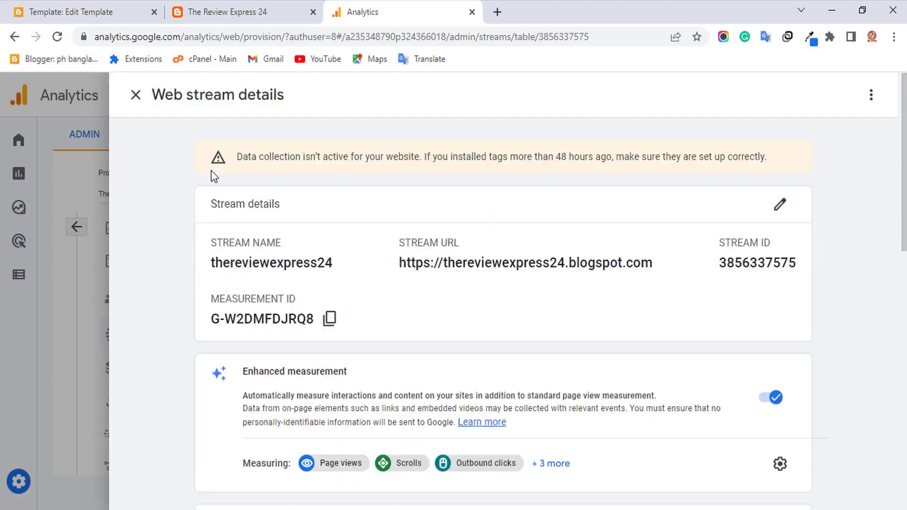
{"action": "left_click", "coordinate": [139, 101]}
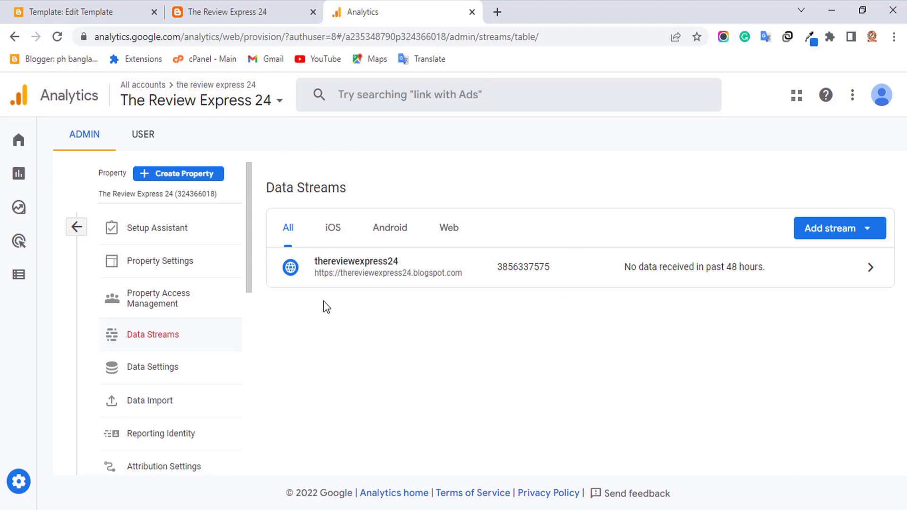
{"action": "left_click", "coordinate": [19, 150]}
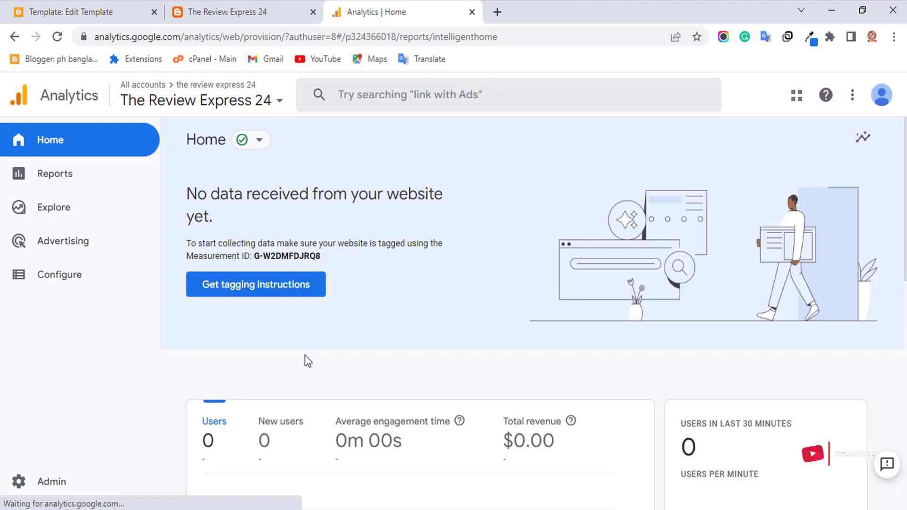
{"action": "scroll", "coordinate": [444, 284], "scroll_direction": "down", "scroll_amount": 3}
{"action": "mouse_move", "coordinate": [829, 342]}
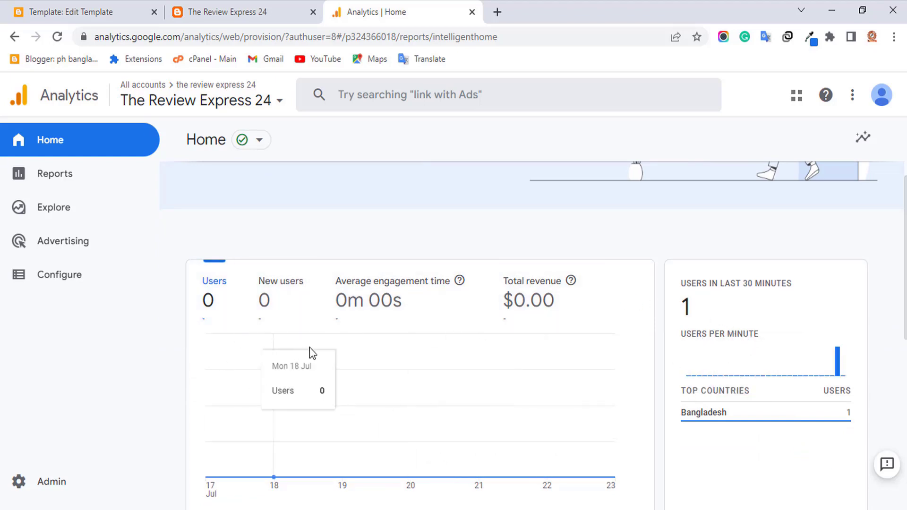
{"action": "scroll", "coordinate": [515, 344], "scroll_direction": "down", "scroll_amount": 3}
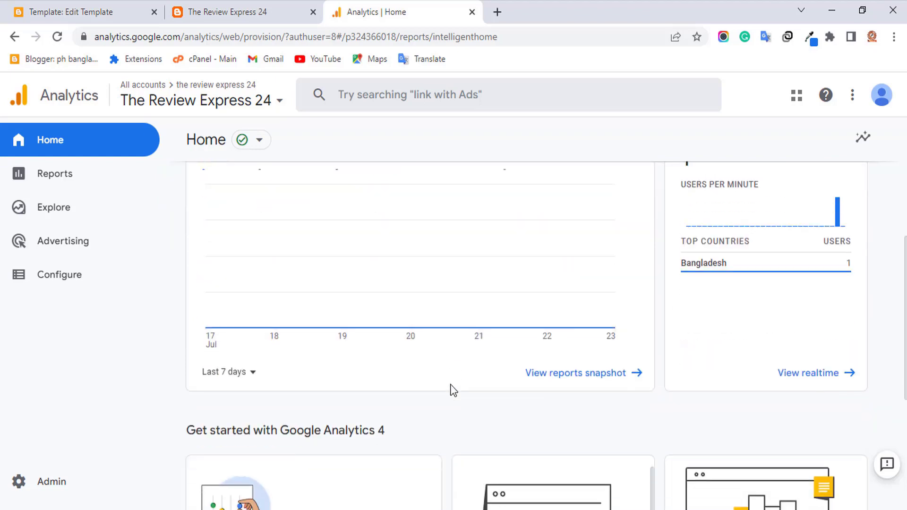
{"action": "scroll", "coordinate": [453, 392], "scroll_direction": "down", "scroll_amount": 5}
{"action": "scroll", "coordinate": [340, 384], "scroll_direction": "up", "scroll_amount": 8}
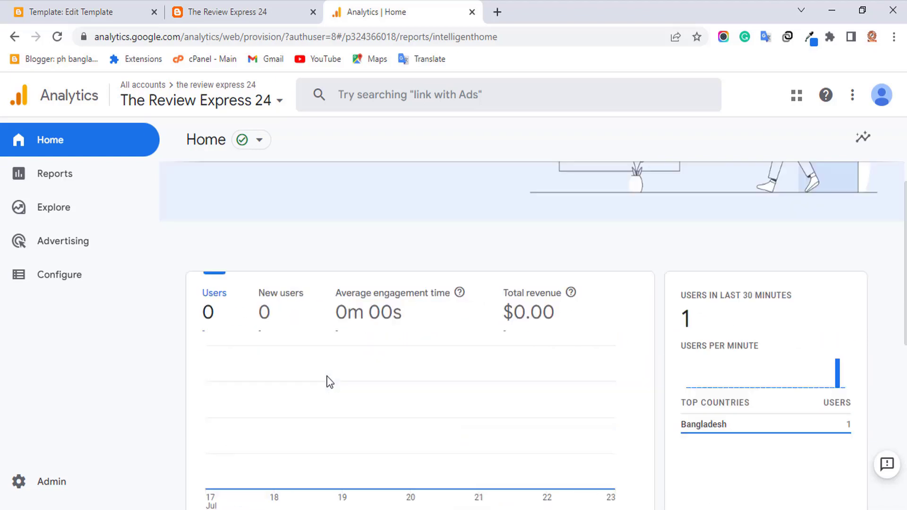
{"action": "scroll", "coordinate": [329, 382], "scroll_direction": "up", "scroll_amount": 3}
Open the Reports snapshot and look through its cards on users, campaigns, countries, events, conversions and platforms.
{"action": "left_click", "coordinate": [50, 174]}
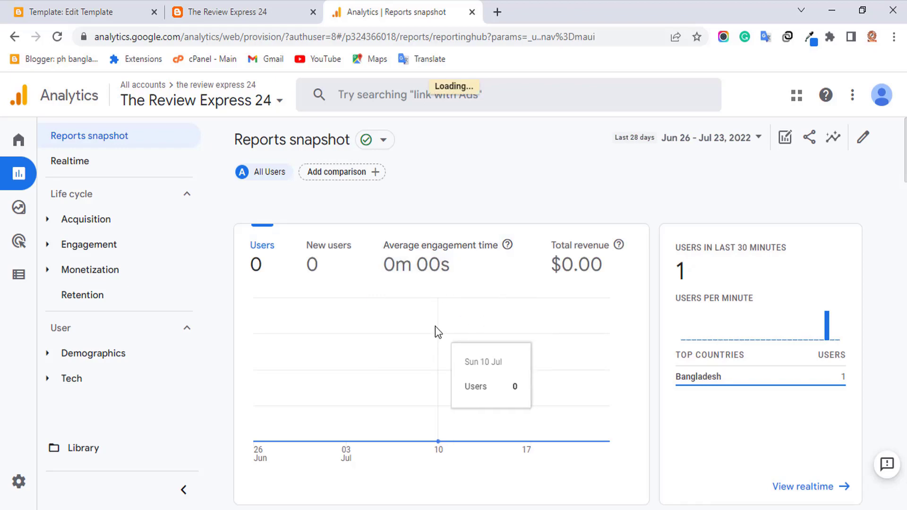
{"action": "scroll", "coordinate": [435, 326], "scroll_direction": "down", "scroll_amount": 5}
{"action": "scroll", "coordinate": [377, 368], "scroll_direction": "down", "scroll_amount": 8}
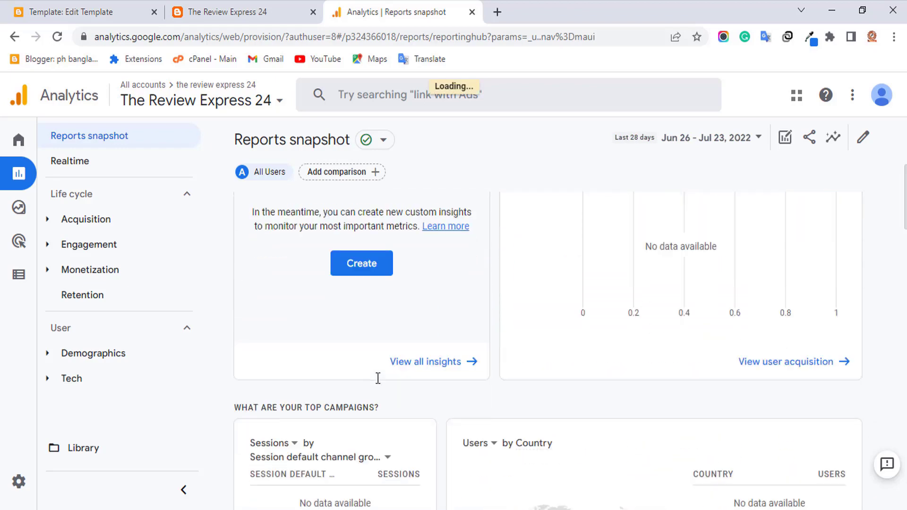
{"action": "scroll", "coordinate": [378, 383], "scroll_direction": "down", "scroll_amount": 2}
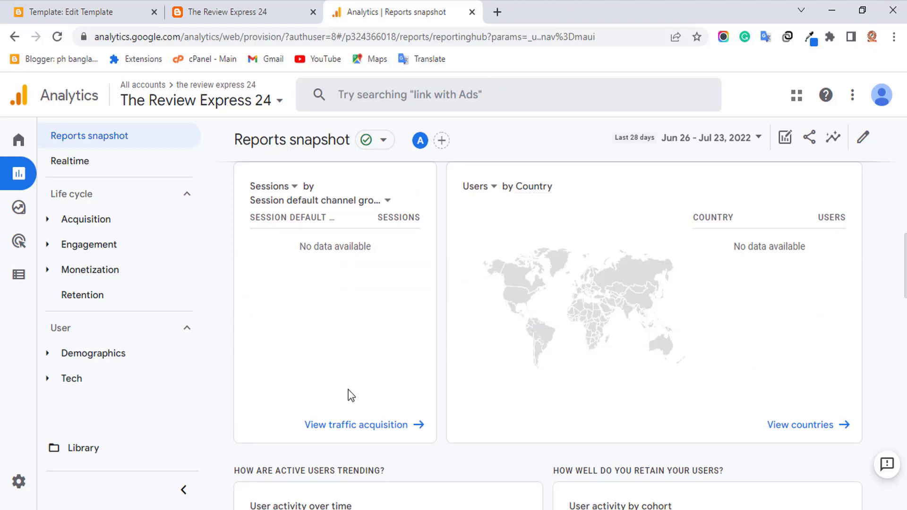
{"action": "scroll", "coordinate": [349, 394], "scroll_direction": "down", "scroll_amount": 6}
{"action": "scroll", "coordinate": [451, 326], "scroll_direction": "down", "scroll_amount": 7}
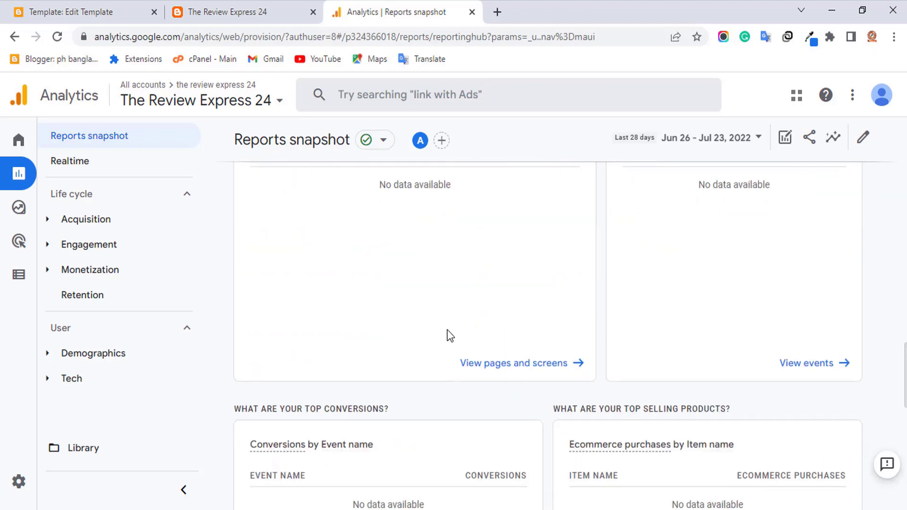
{"action": "scroll", "coordinate": [439, 342], "scroll_direction": "up", "scroll_amount": 2}
{"action": "scroll", "coordinate": [433, 350], "scroll_direction": "up", "scroll_amount": 5}
{"action": "scroll", "coordinate": [418, 353], "scroll_direction": "down", "scroll_amount": 13}
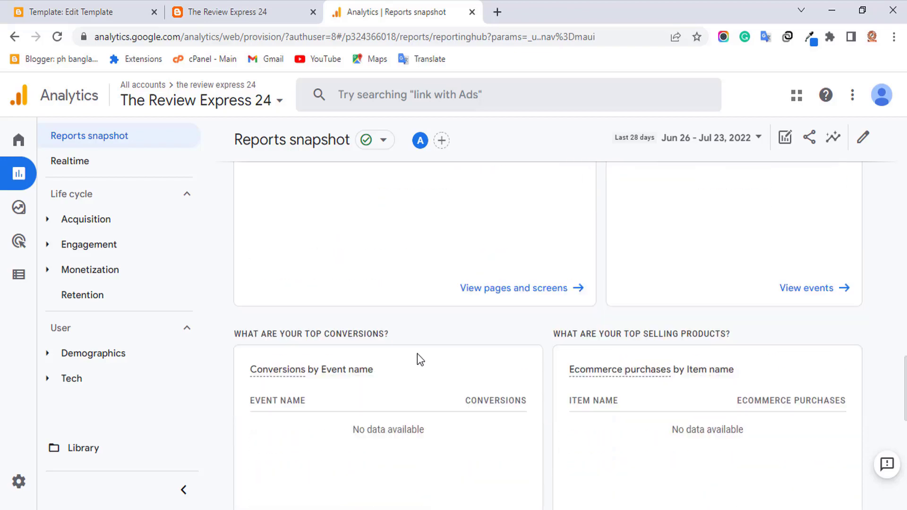
{"action": "scroll", "coordinate": [418, 353], "scroll_direction": "down", "scroll_amount": 6}
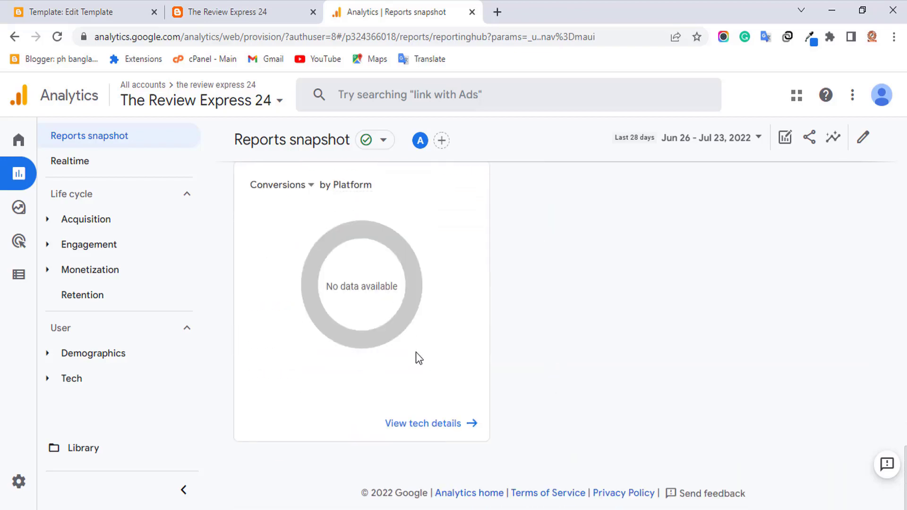
{"action": "scroll", "coordinate": [416, 352], "scroll_direction": "up", "scroll_amount": 4}
{"action": "scroll", "coordinate": [425, 338], "scroll_direction": "up", "scroll_amount": 15}
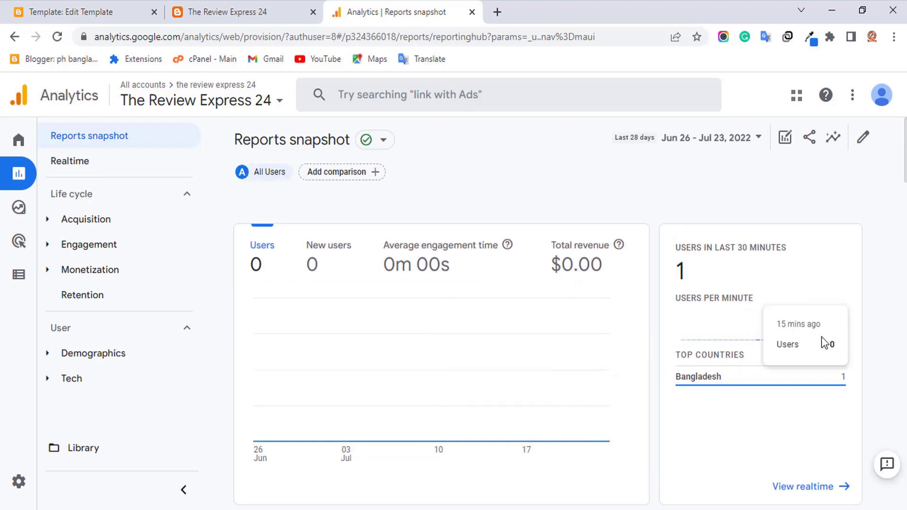
Switch to the blog's home page and open the TrueRanker, Gravitec and Writecream posts in incognito mode, returning to the blog after each.
{"action": "left_click", "coordinate": [217, 6]}
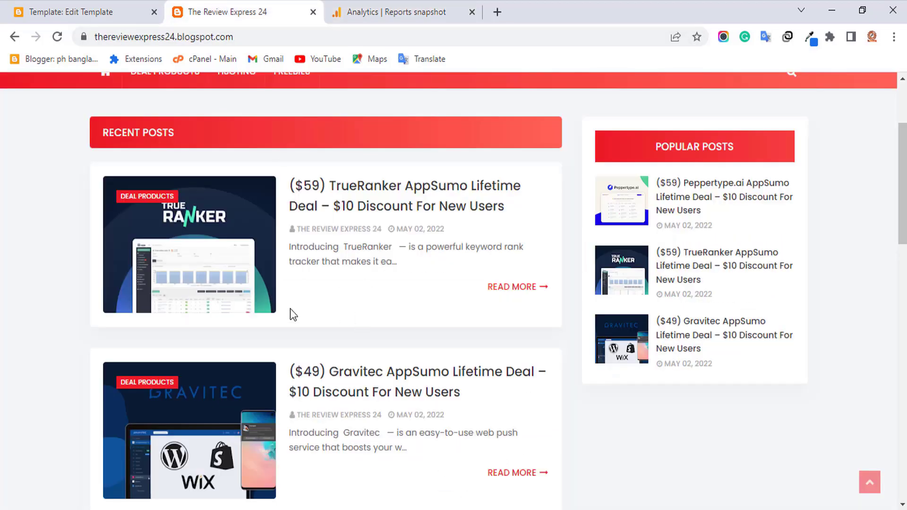
{"action": "right_click", "coordinate": [185, 227]}
{"action": "left_click", "coordinate": [240, 268]}
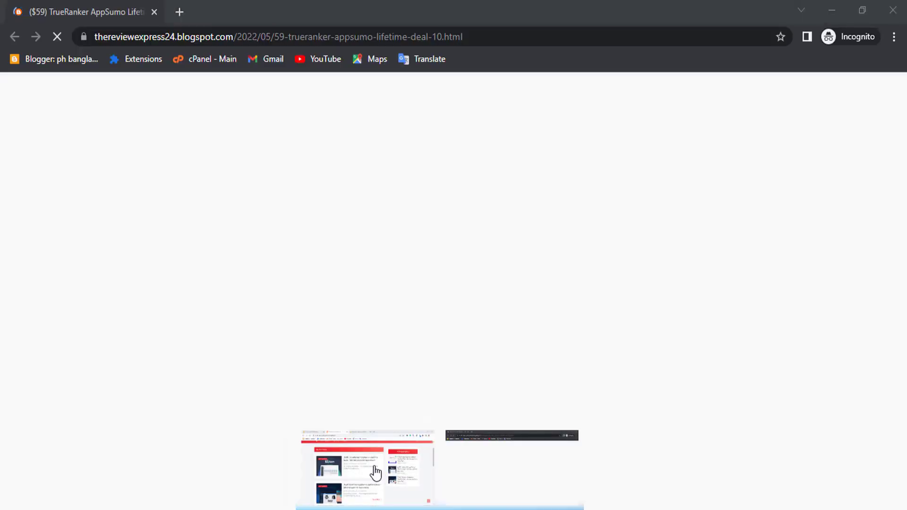
{"action": "left_click", "coordinate": [375, 472]}
{"action": "scroll", "coordinate": [198, 360], "scroll_direction": "down", "scroll_amount": 2}
{"action": "right_click", "coordinate": [199, 361]}
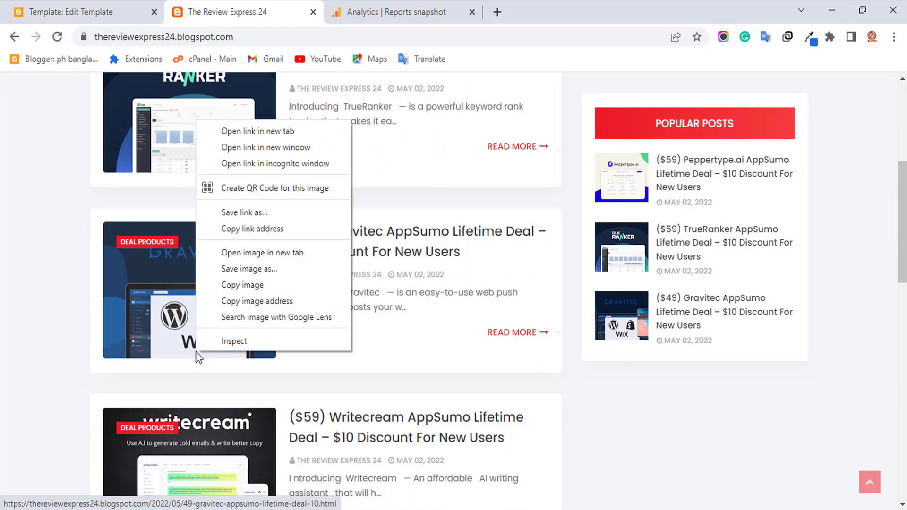
{"action": "left_click", "coordinate": [259, 160]}
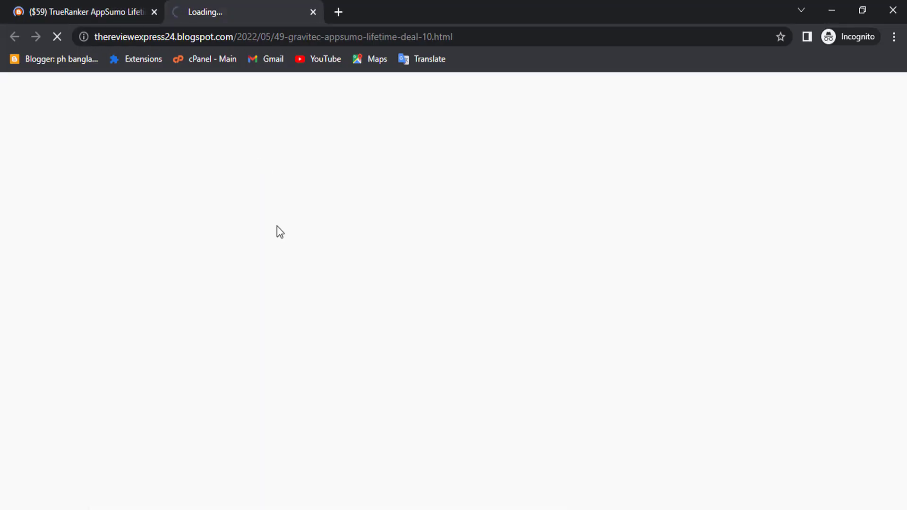
{"action": "left_click", "coordinate": [352, 473]}
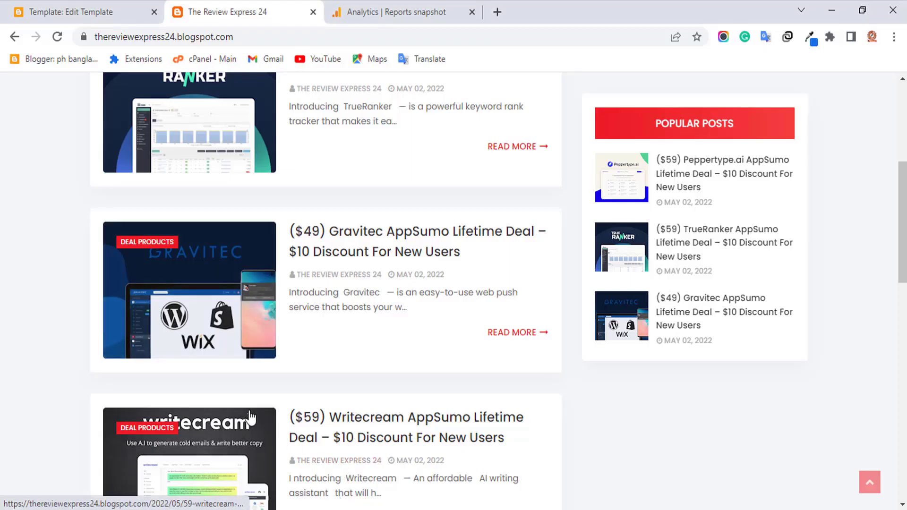
{"action": "scroll", "coordinate": [208, 371], "scroll_direction": "down", "scroll_amount": 3}
{"action": "right_click", "coordinate": [205, 103]}
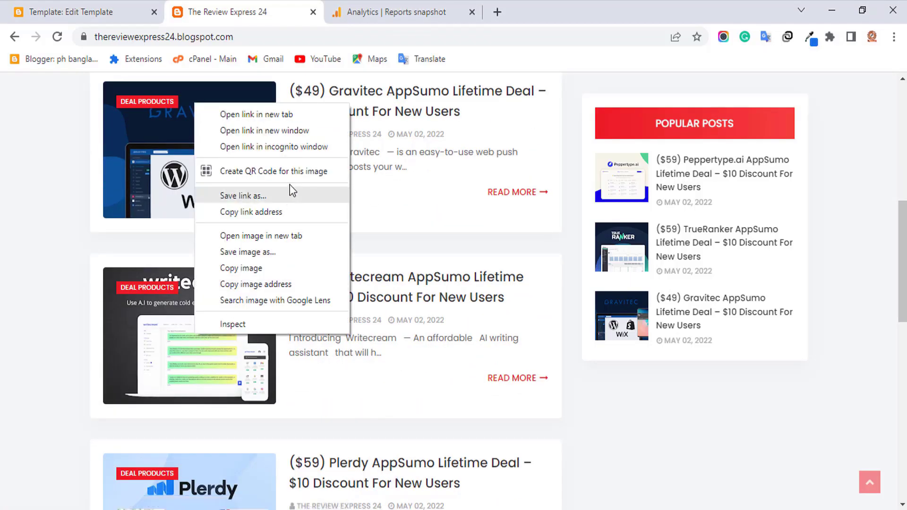
{"action": "left_click", "coordinate": [260, 153]}
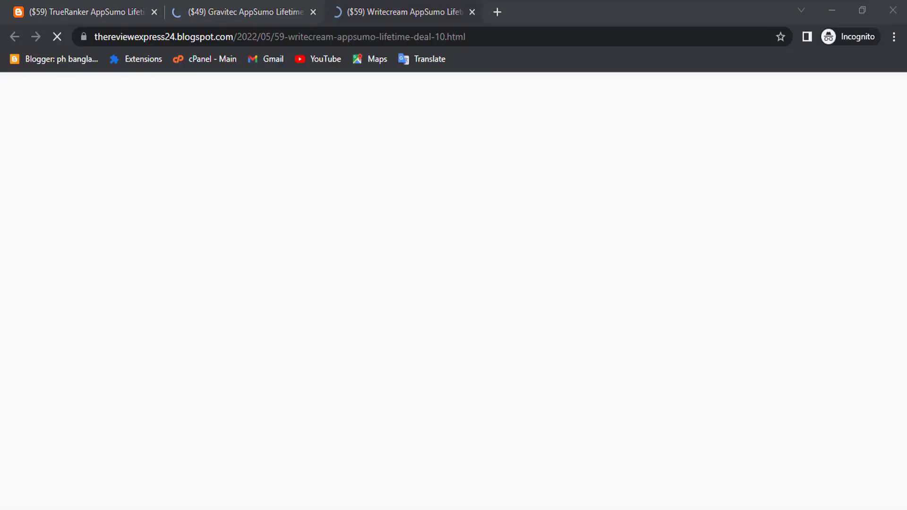
{"action": "left_click", "coordinate": [350, 461]}
Return to the Analytics Reports snapshot and examine the users in the last 30 minutes, users per minute and the other report cards.
{"action": "left_click", "coordinate": [85, 10]}
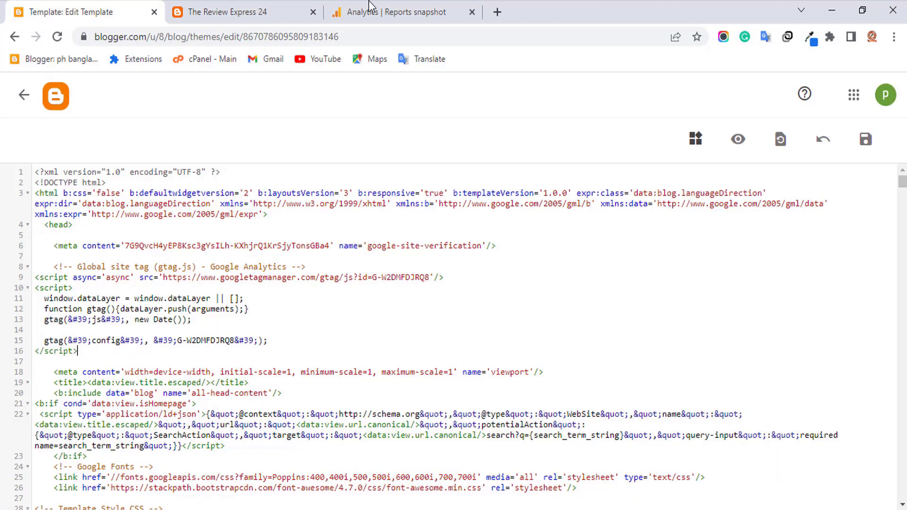
{"action": "left_click", "coordinate": [416, 11]}
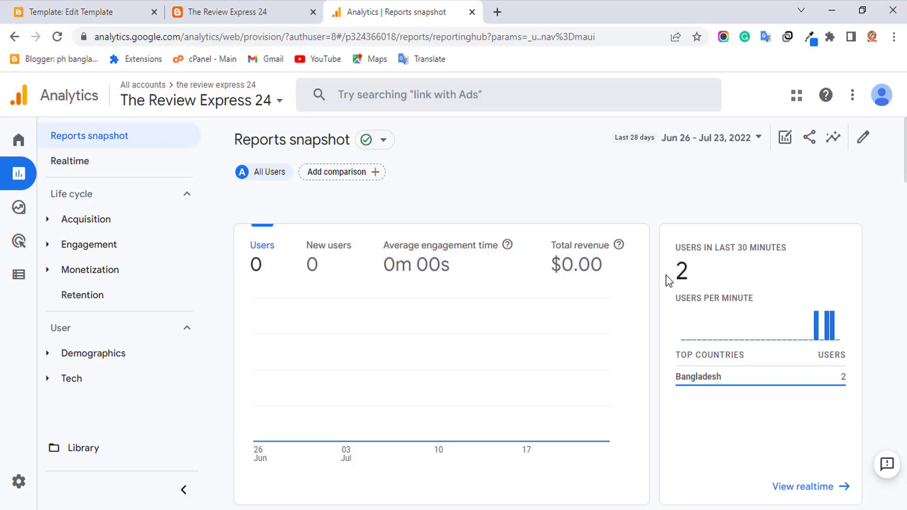
{"action": "mouse_move", "coordinate": [817, 341]}
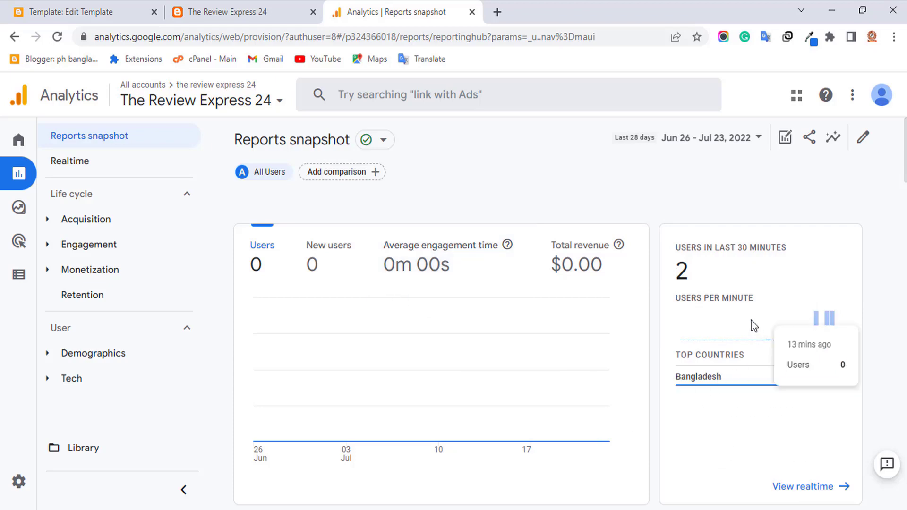
{"action": "scroll", "coordinate": [559, 373], "scroll_direction": "down", "scroll_amount": 1}
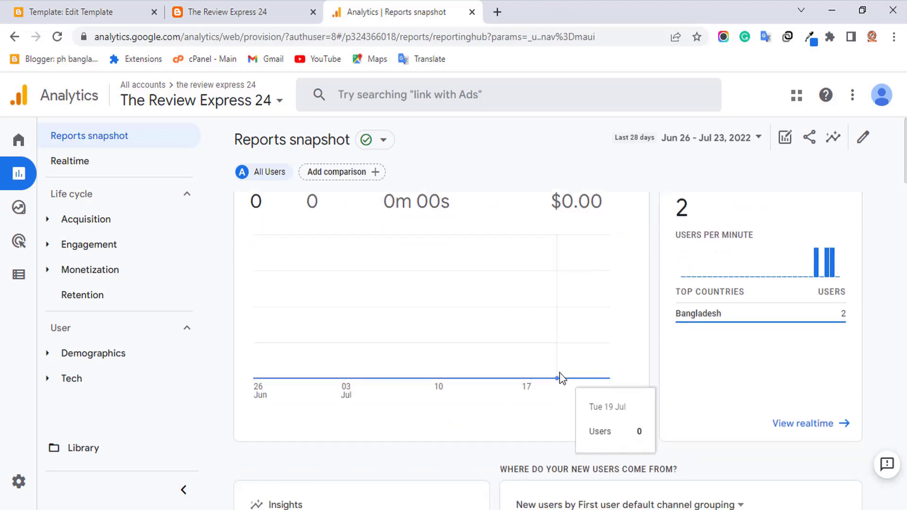
{"action": "scroll", "coordinate": [559, 378], "scroll_direction": "up", "scroll_amount": 1}
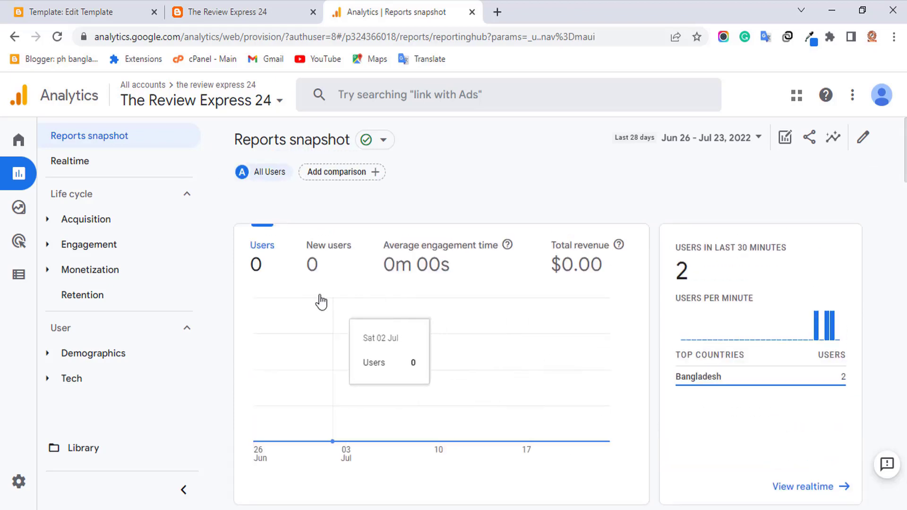
{"action": "scroll", "coordinate": [622, 407], "scroll_direction": "down", "scroll_amount": 10}
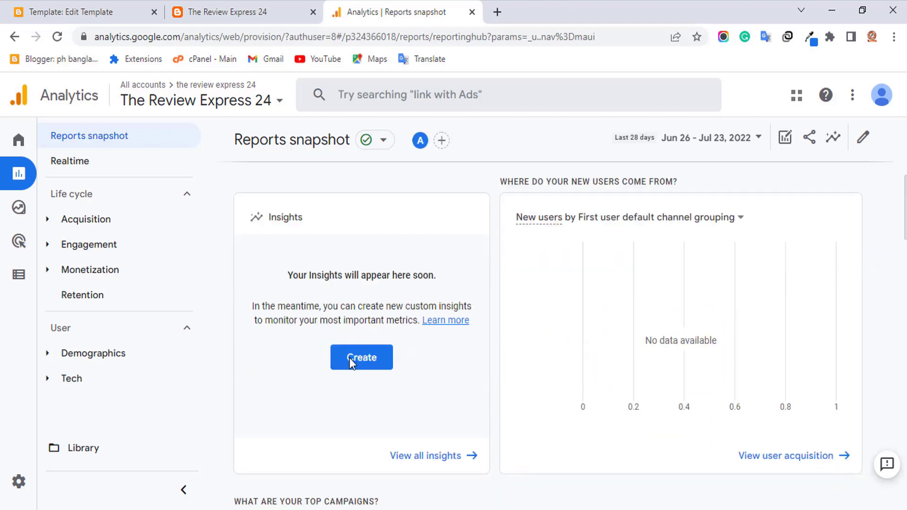
{"action": "scroll", "coordinate": [360, 375], "scroll_direction": "down", "scroll_amount": 1}
{"action": "scroll", "coordinate": [523, 375], "scroll_direction": "down", "scroll_amount": 7}
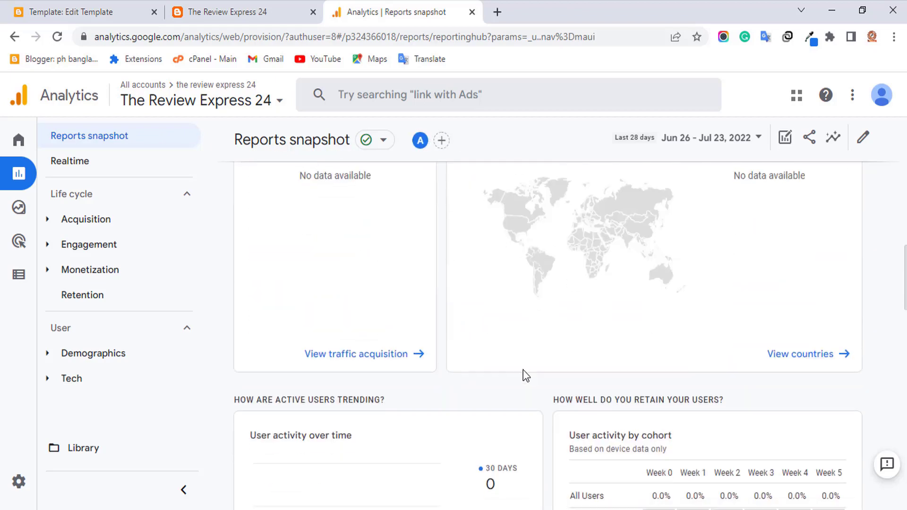
{"action": "scroll", "coordinate": [491, 368], "scroll_direction": "up", "scroll_amount": 8}
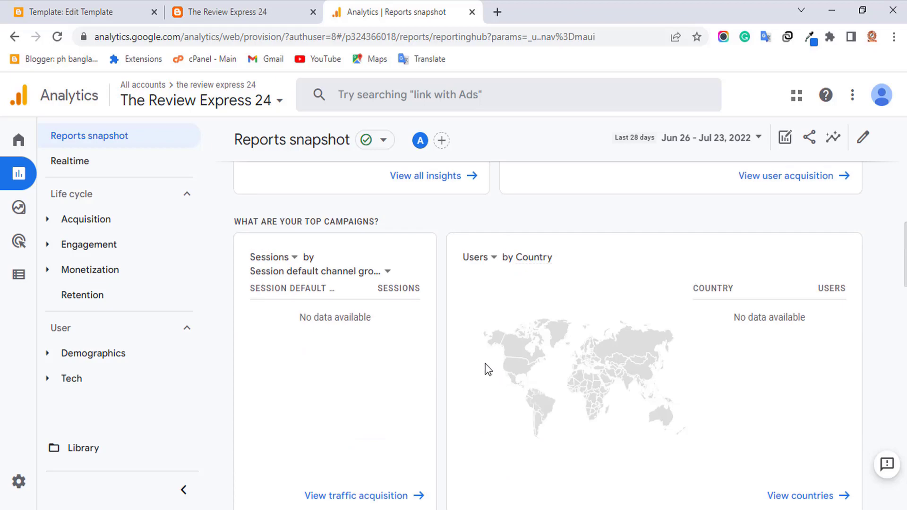
{"action": "scroll", "coordinate": [491, 370], "scroll_direction": "up", "scroll_amount": 7}
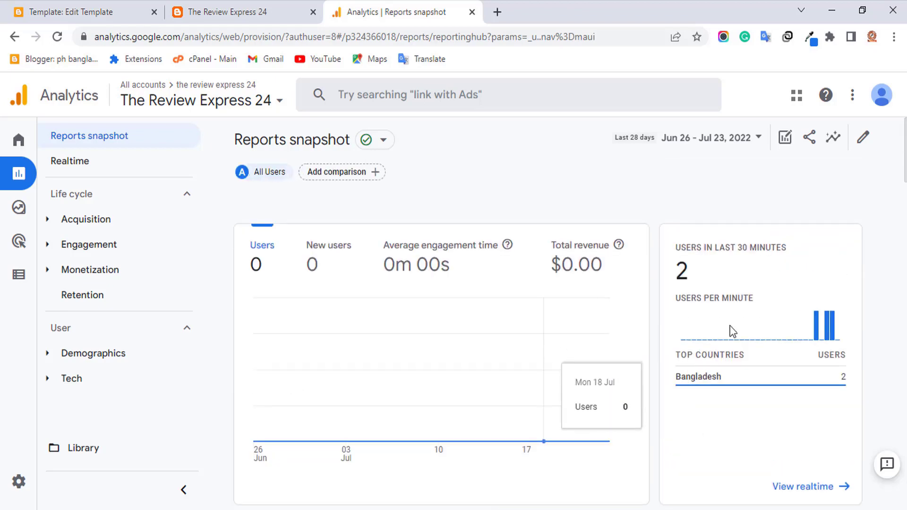
Check the website's data collection status on the Analytics home page and close the Analytics tab.
{"action": "left_click", "coordinate": [24, 146]}
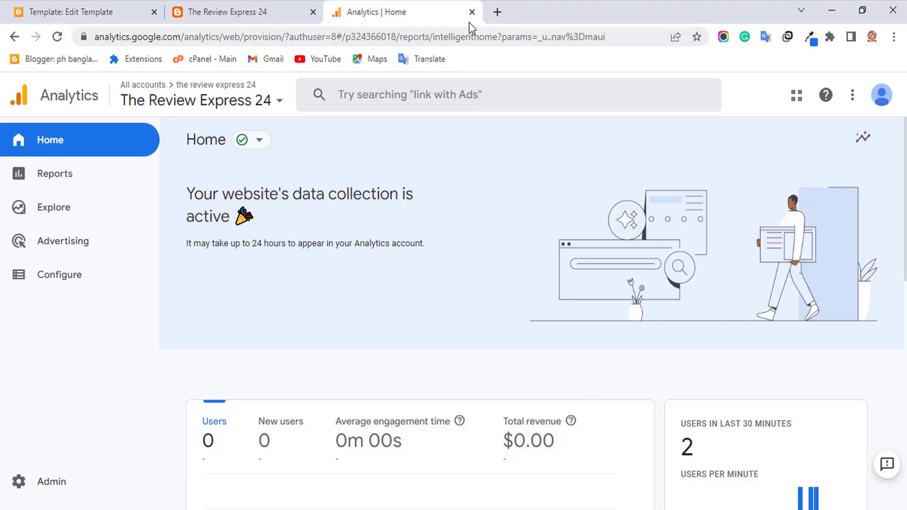
{"action": "key", "text": "ctrl+w"}
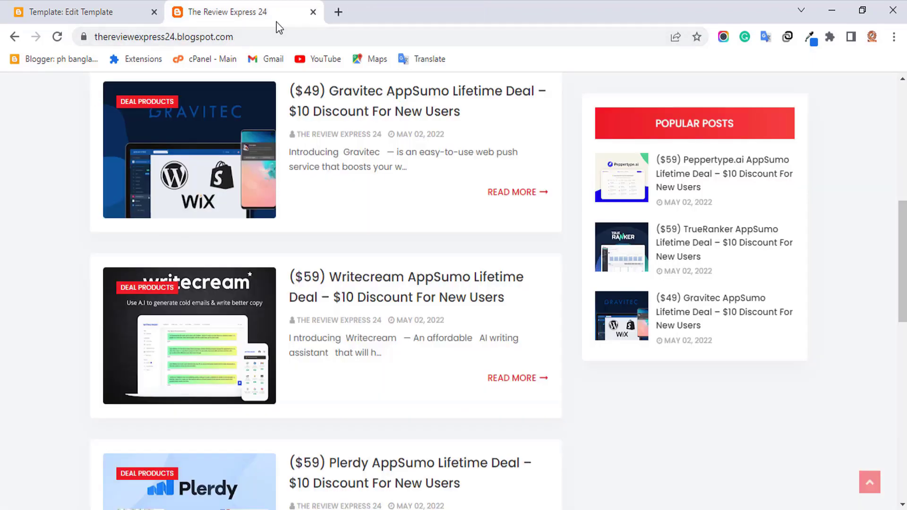